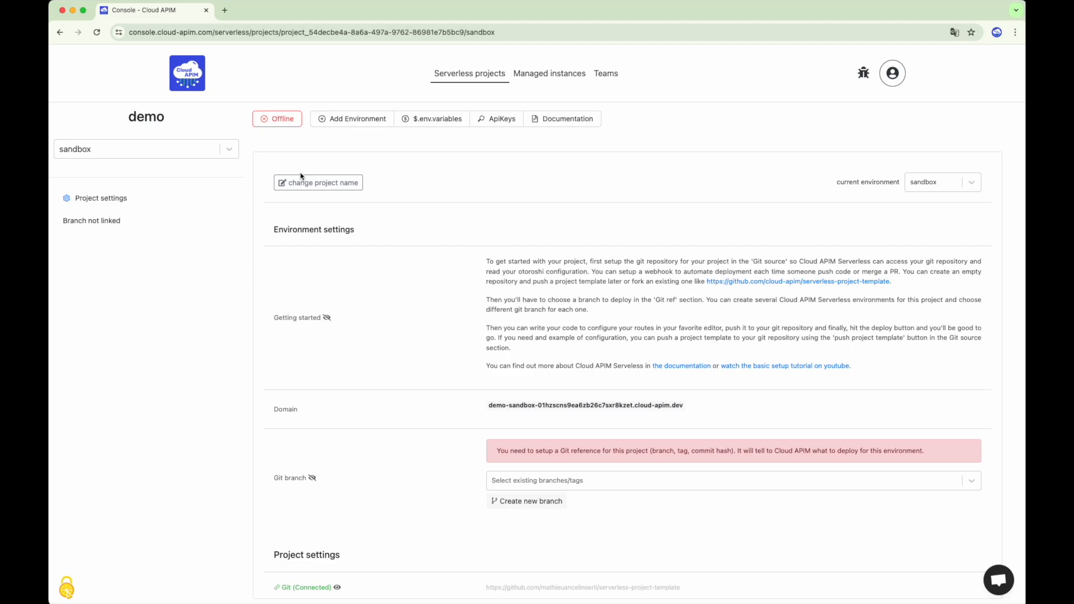
- Link the sandbox environment to the existing main Git branch
left_click(545, 482)
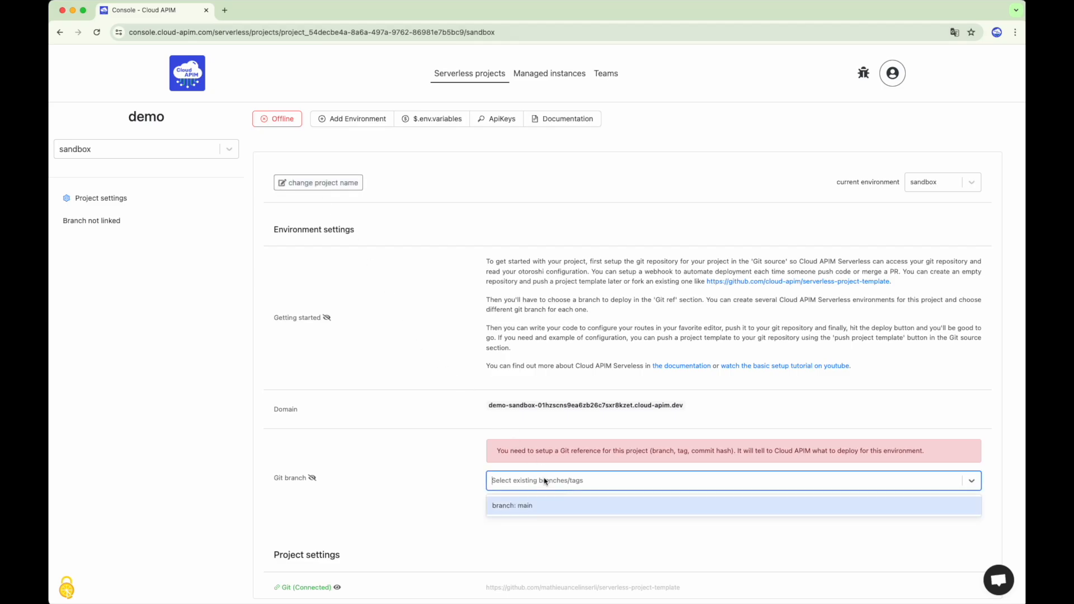
left_click(541, 506)
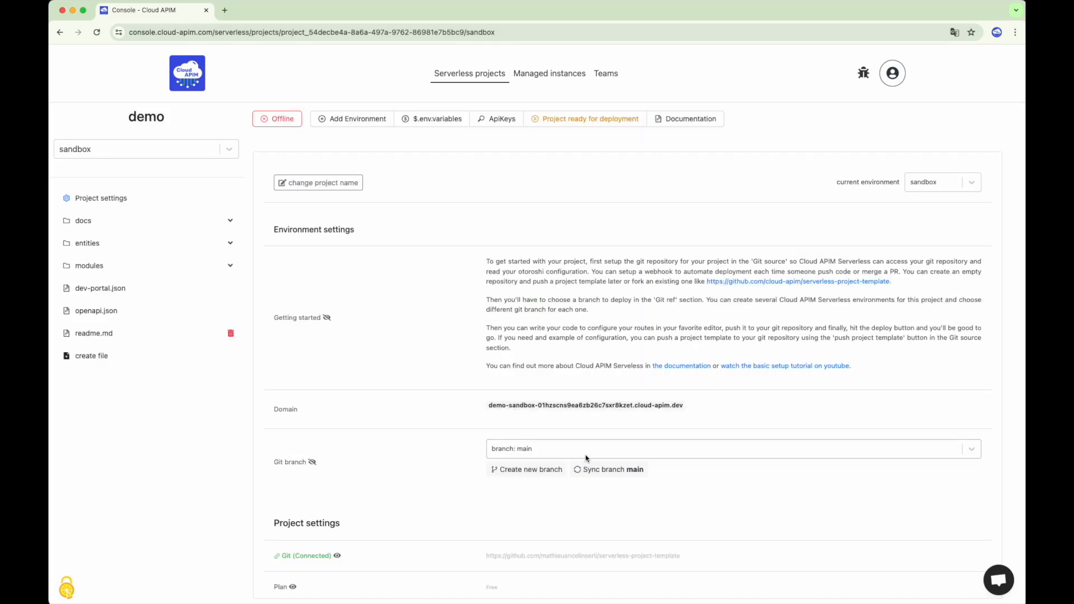
- Create a new route in openapi.json and set its path to /todos
left_click(160, 316)
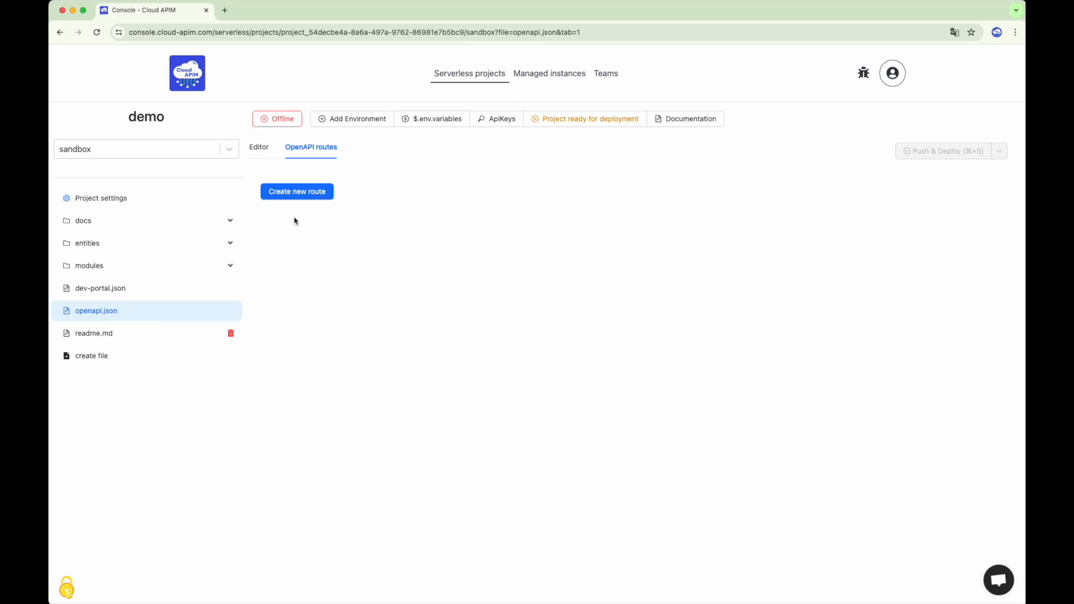
left_click(297, 193)
left_click(619, 218)
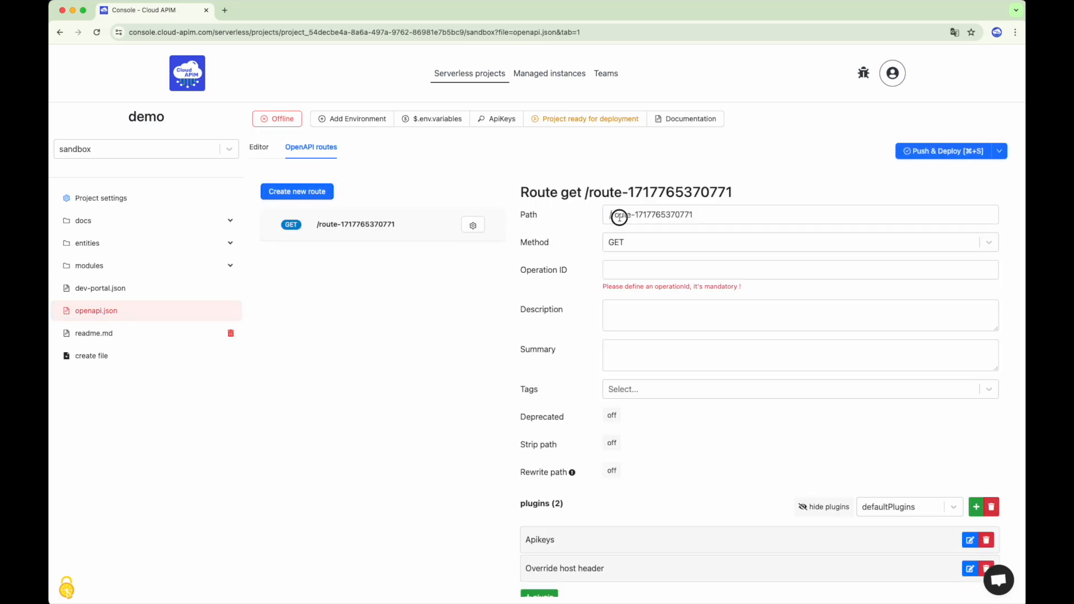
triple_click(708, 217)
type("/todos")
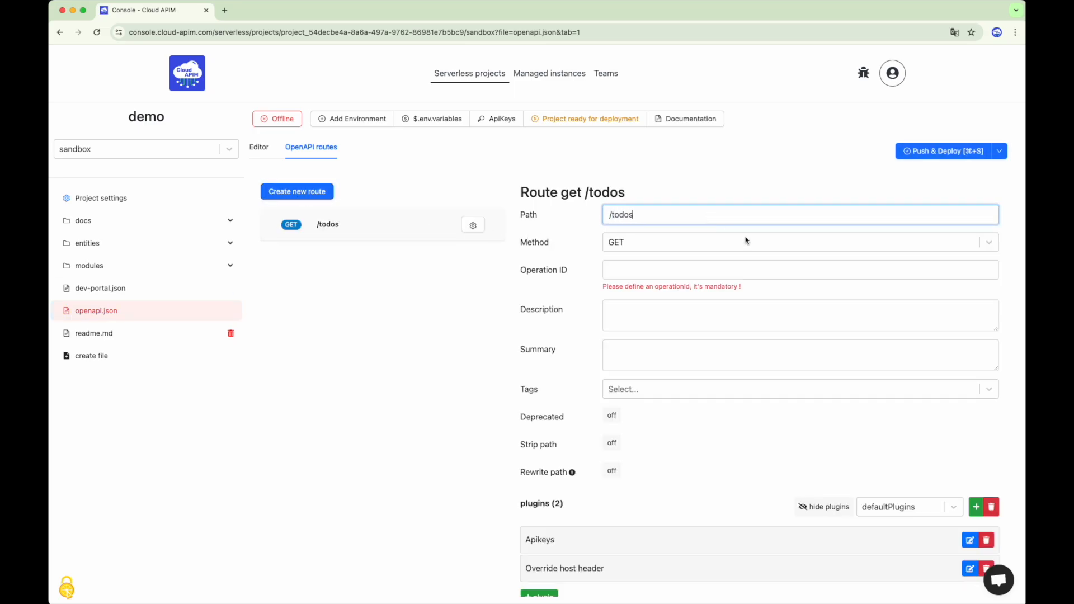
- Set the operation ID of the /todos route to readAllTasks
left_click(690, 271)
type("radAll")
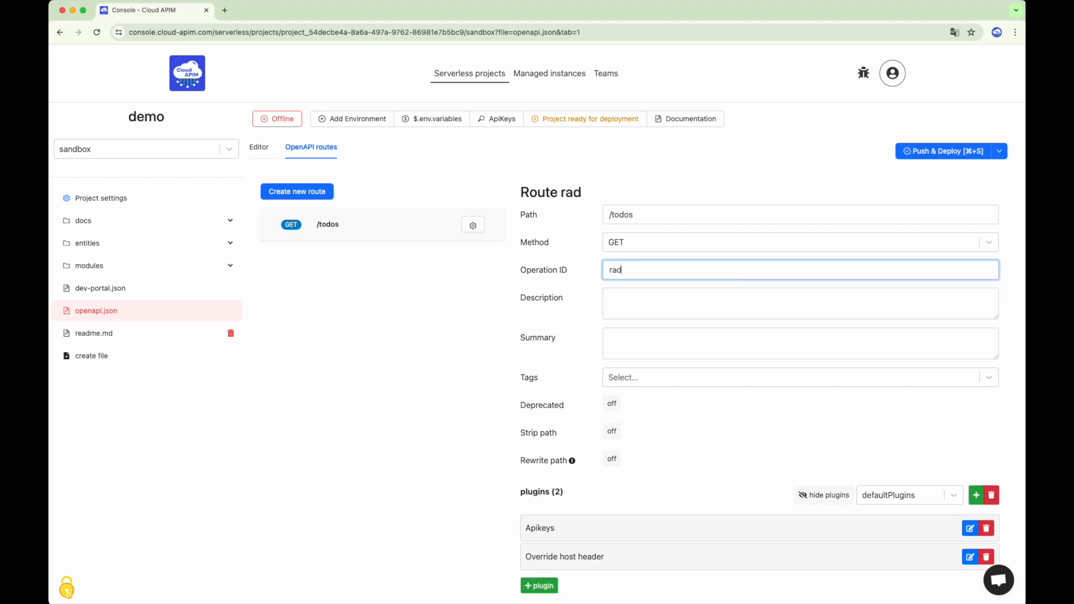
key("BackSpace")
key("BackSpace")
key("BackSpace")
key("BackSpace")
key("BackSpace")
type("eadAllTasks")
- Review the route's backend settings and the openapi.json source, and push and deploy the sandbox environment
scroll(699, 336, "down", 5)
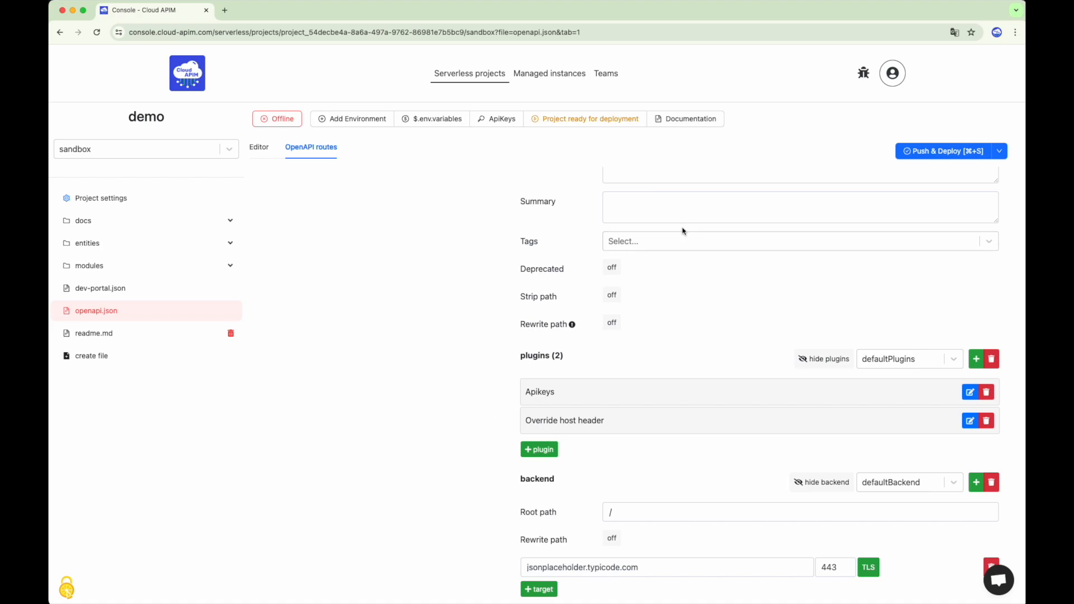
left_click(258, 147)
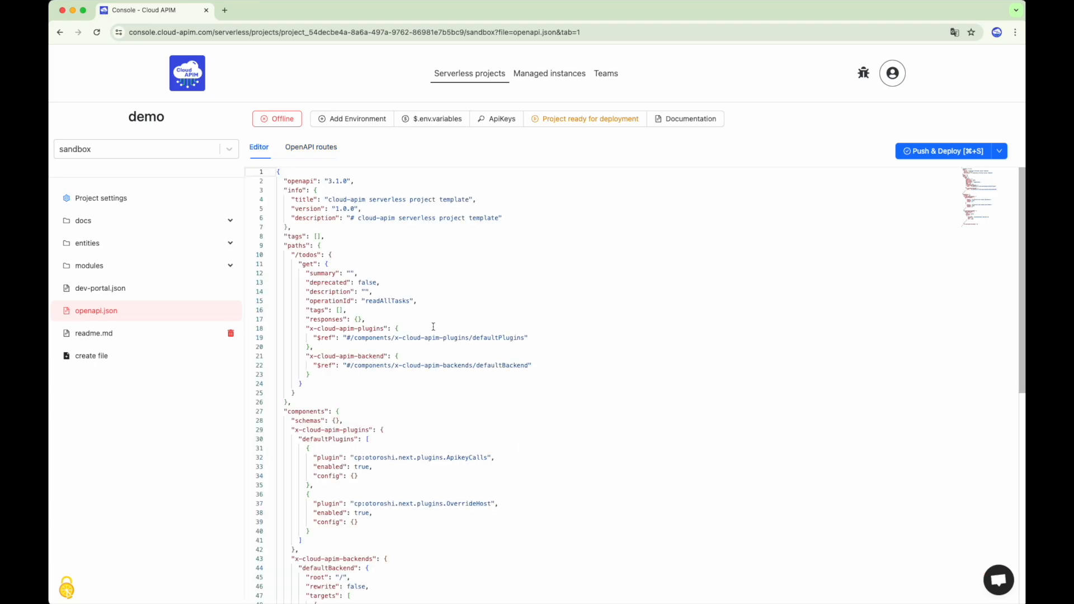
scroll(433, 327, "down", 10)
scroll(491, 312, "up", 5)
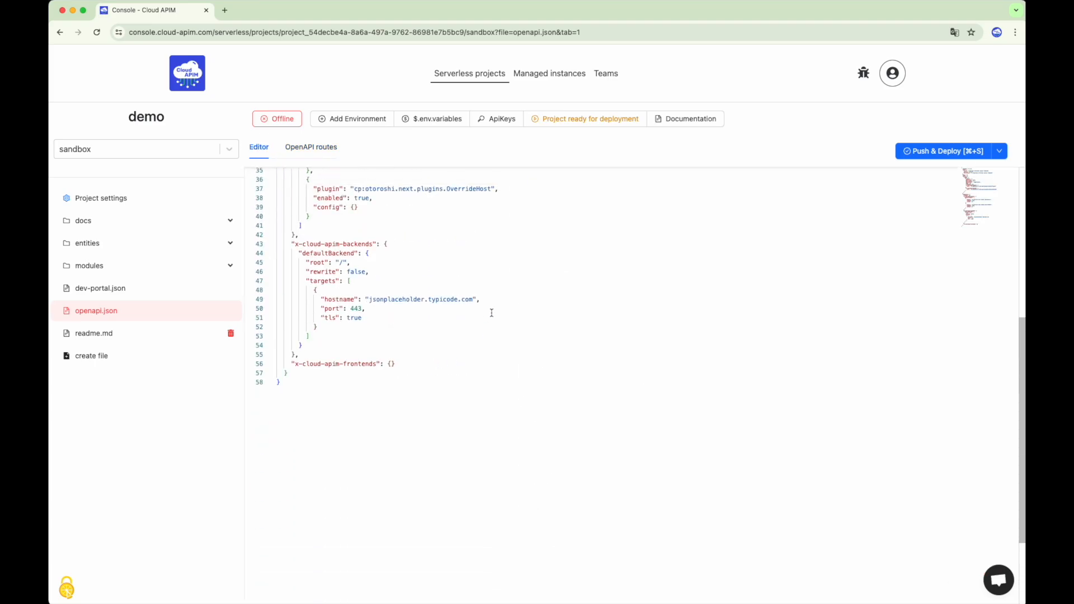
left_click(491, 312)
key("super+s")
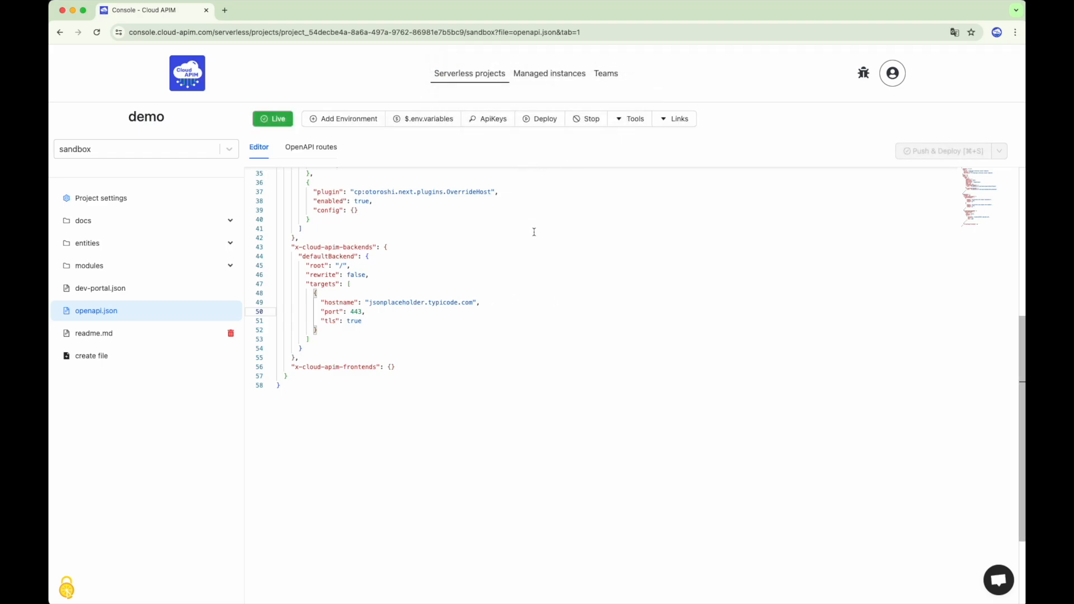
- Create and save an API key named sandbox that is assigned to the sandbox environment
left_click(493, 119)
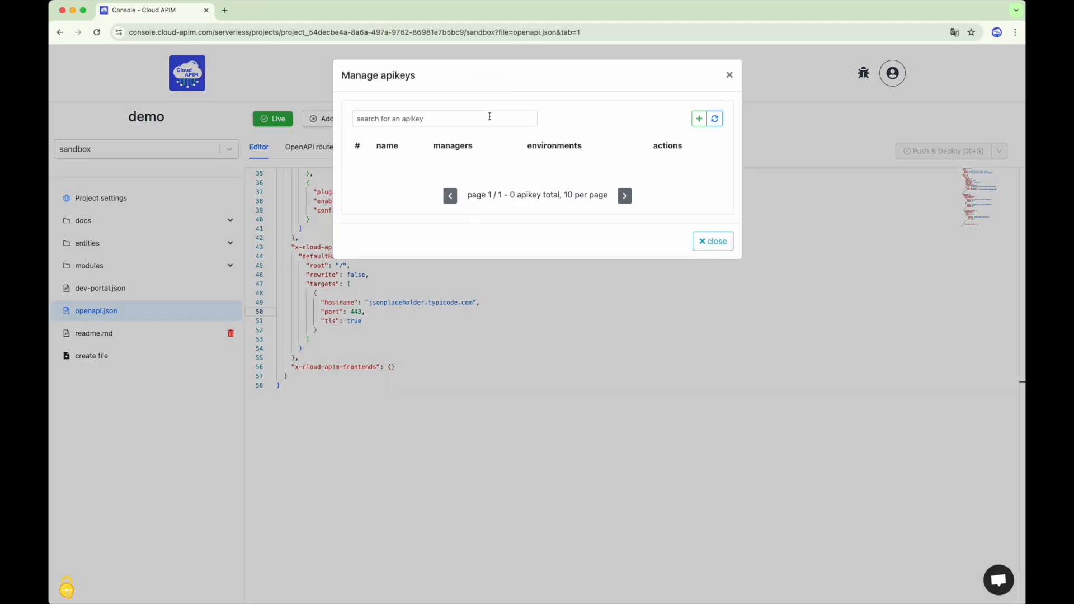
left_click(699, 118)
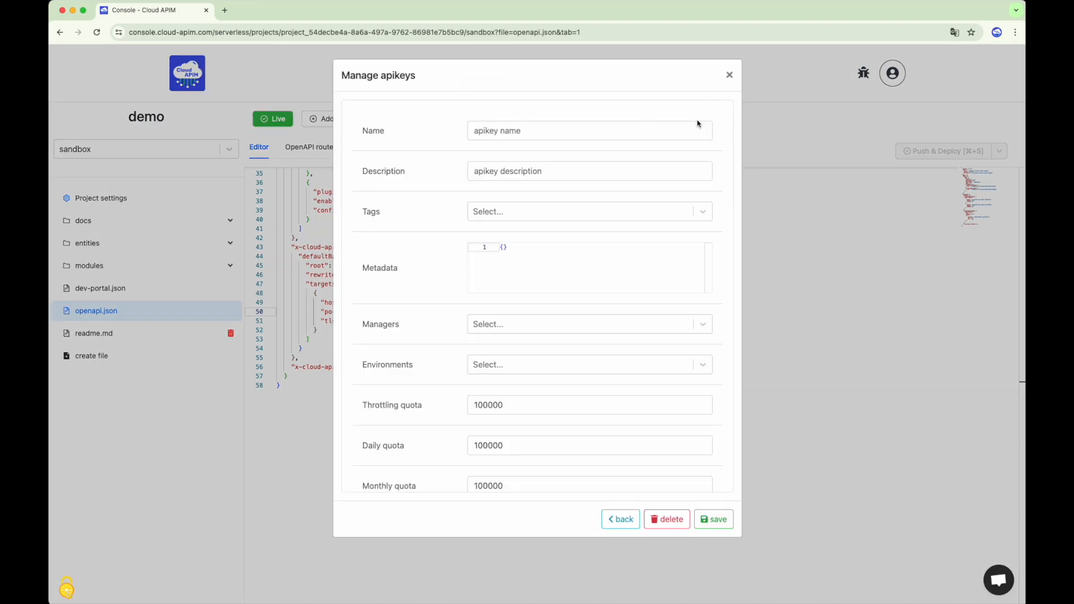
left_click(531, 130)
type("sandbox")
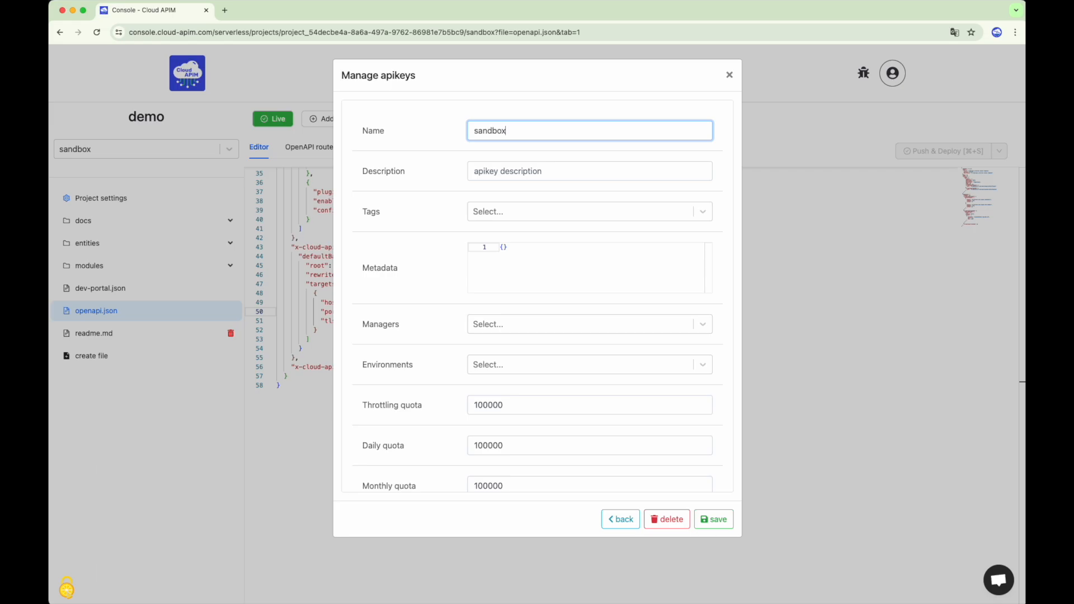
scroll(556, 252, "down", 1)
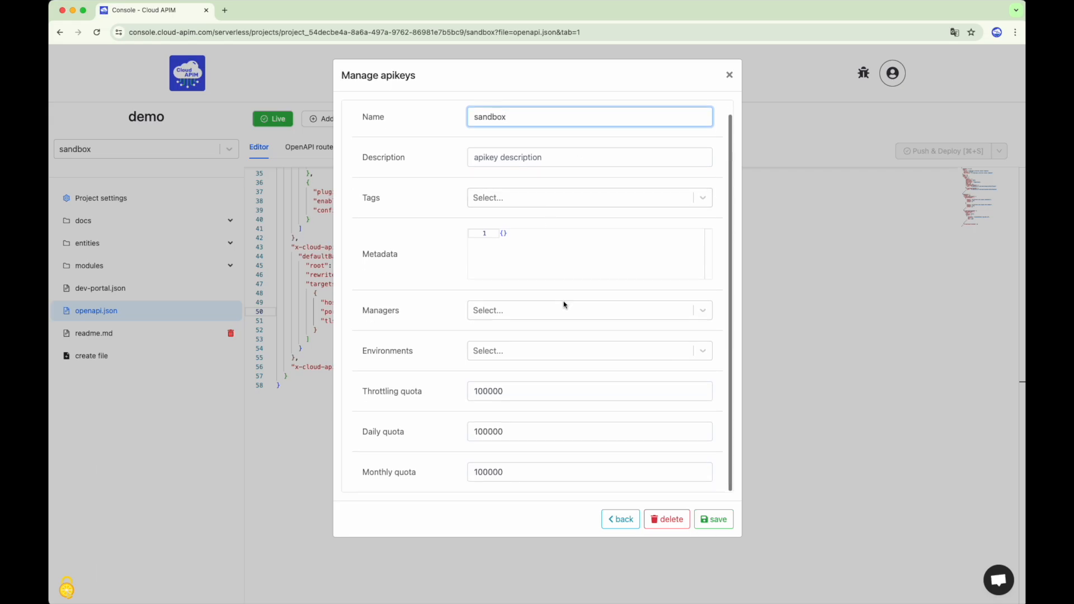
left_click(527, 350)
left_click(515, 377)
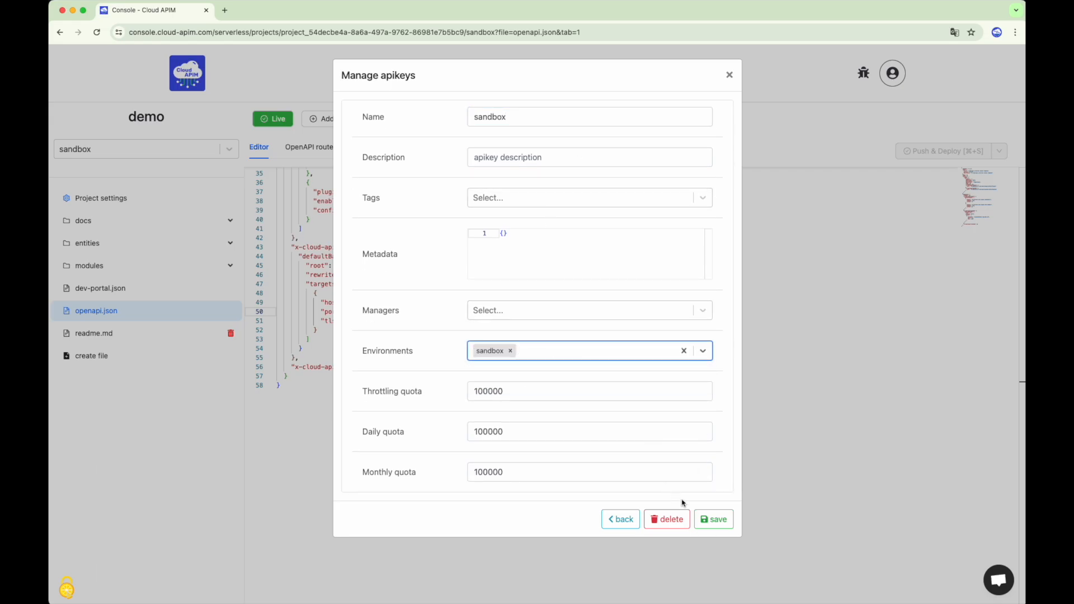
left_click(713, 521)
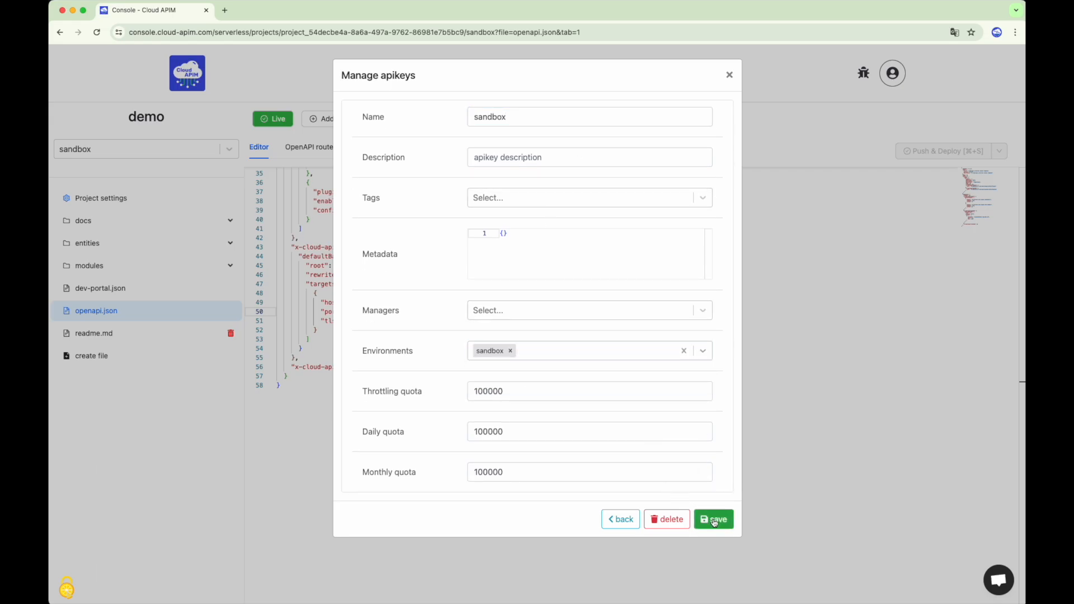
left_click(728, 75)
- Test the API with a GET request to /todos using the sandbox API key
left_click(632, 119)
left_click(626, 140)
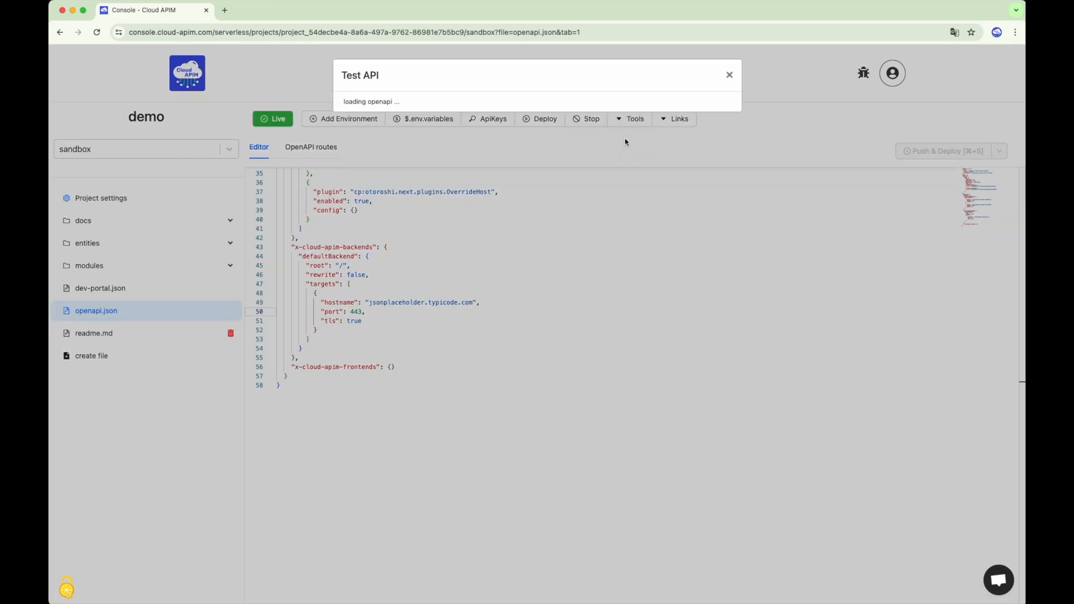
left_click(670, 110)
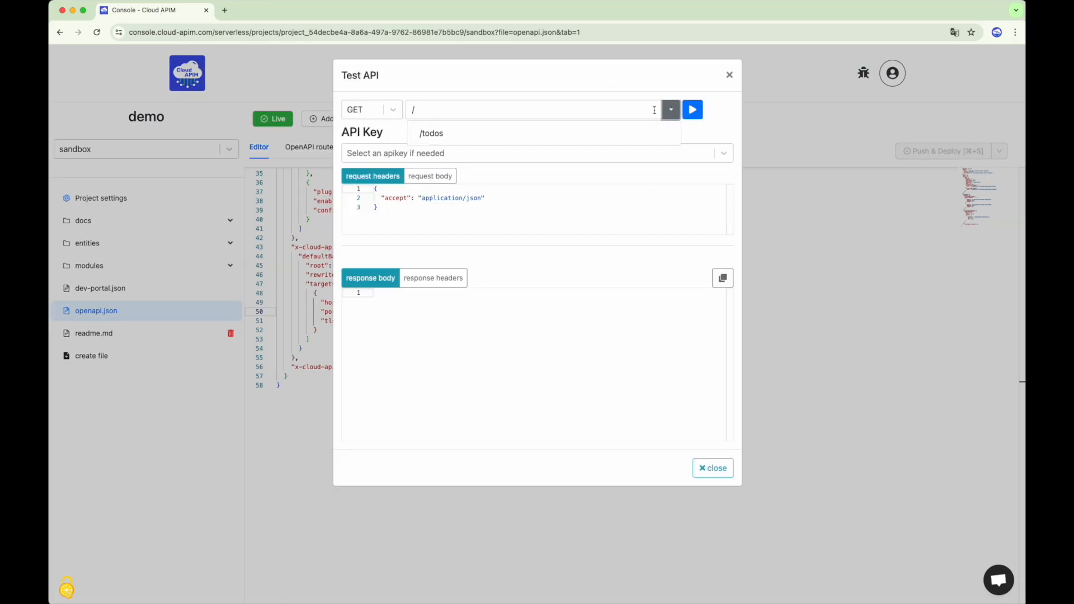
left_click(596, 140)
left_click(541, 156)
left_click(545, 177)
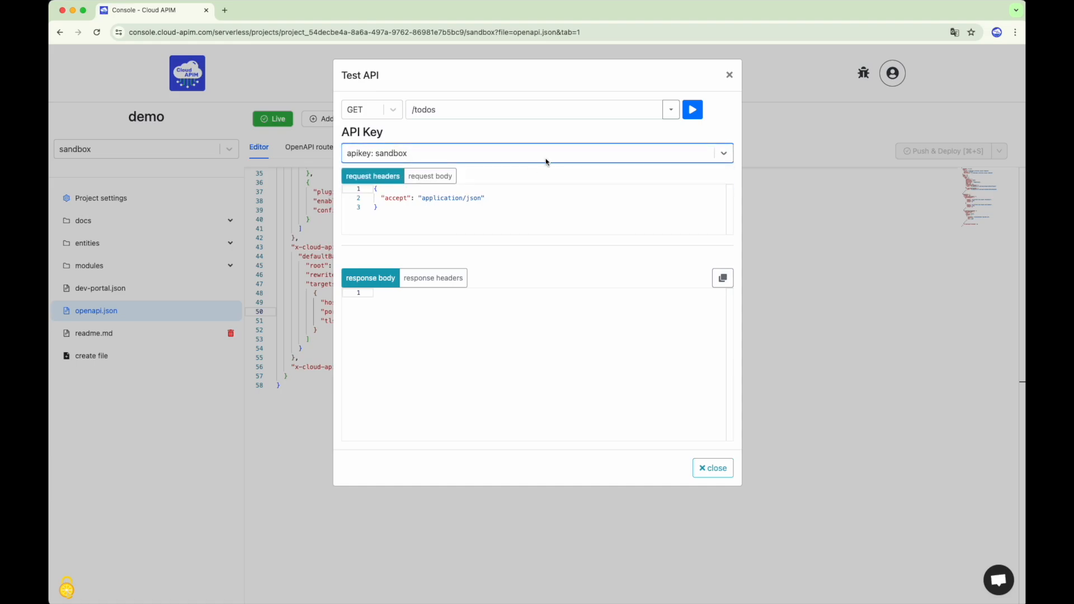
left_click(692, 109)
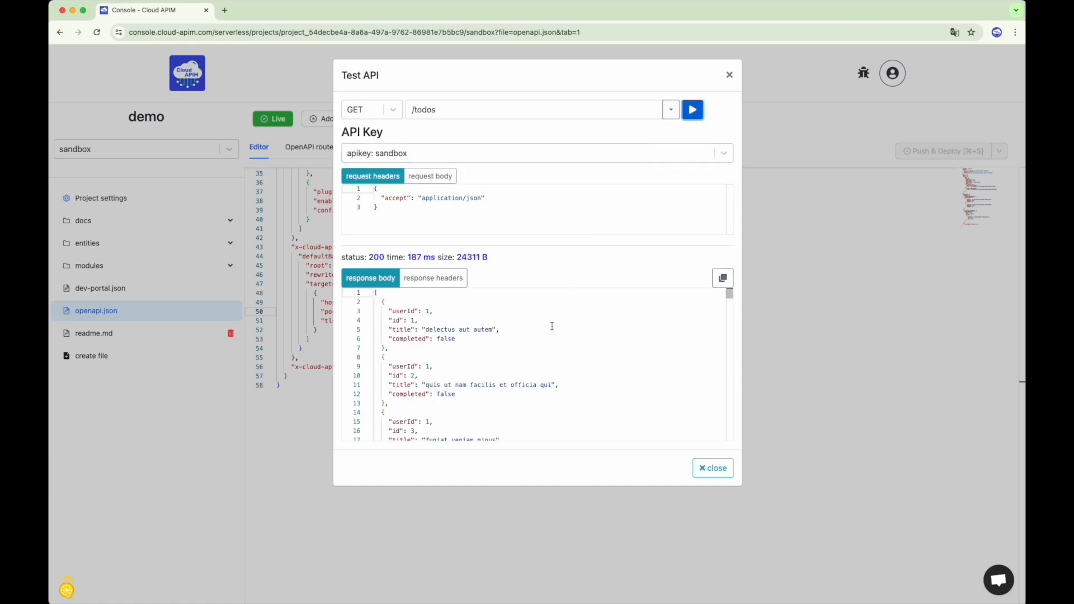
left_click(710, 468)
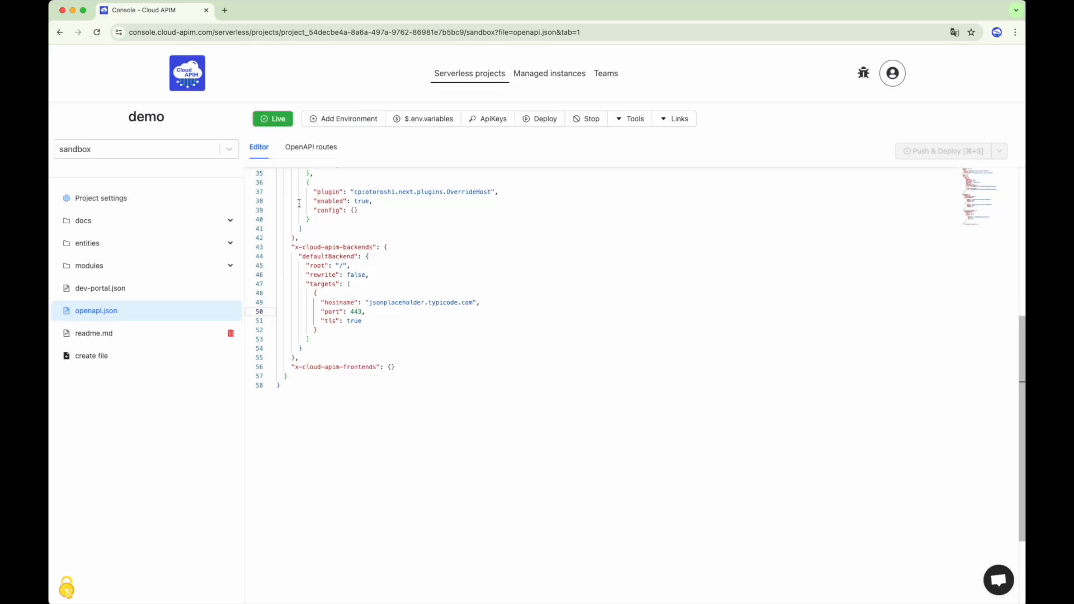
- Add a new environment named prod to the project
left_click(339, 120)
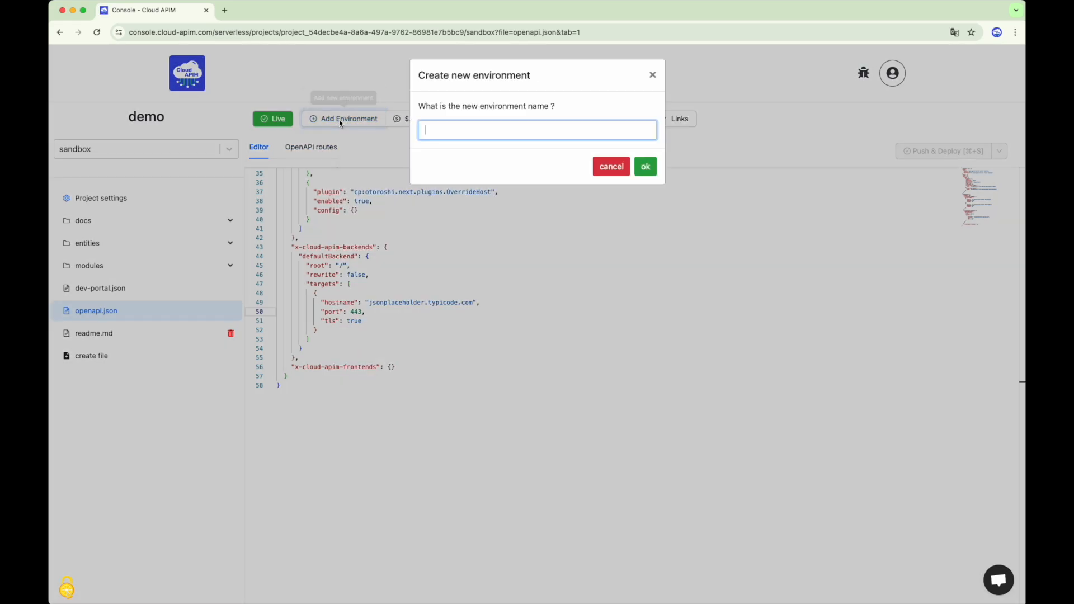
type("prod")
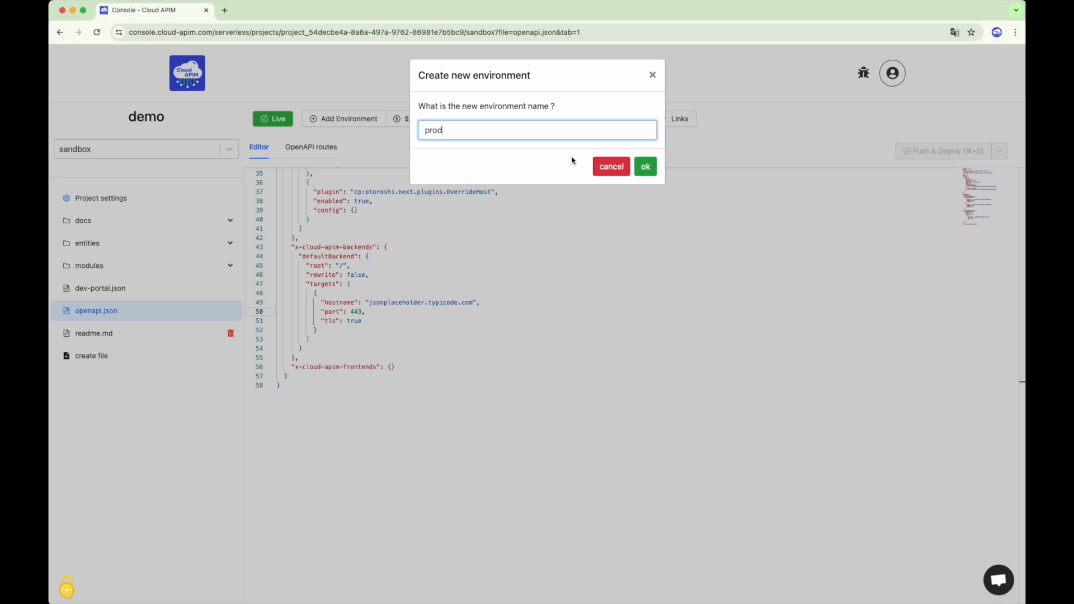
left_click(645, 166)
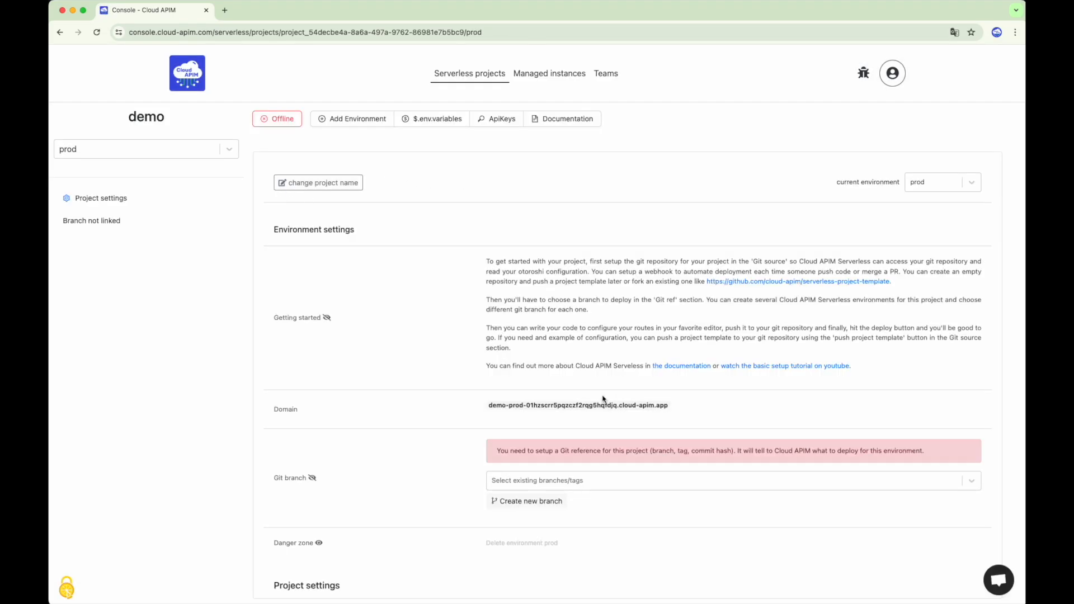
- Create a Git branch named prod from the main branch for the prod environment
scroll(593, 414, "down", 3)
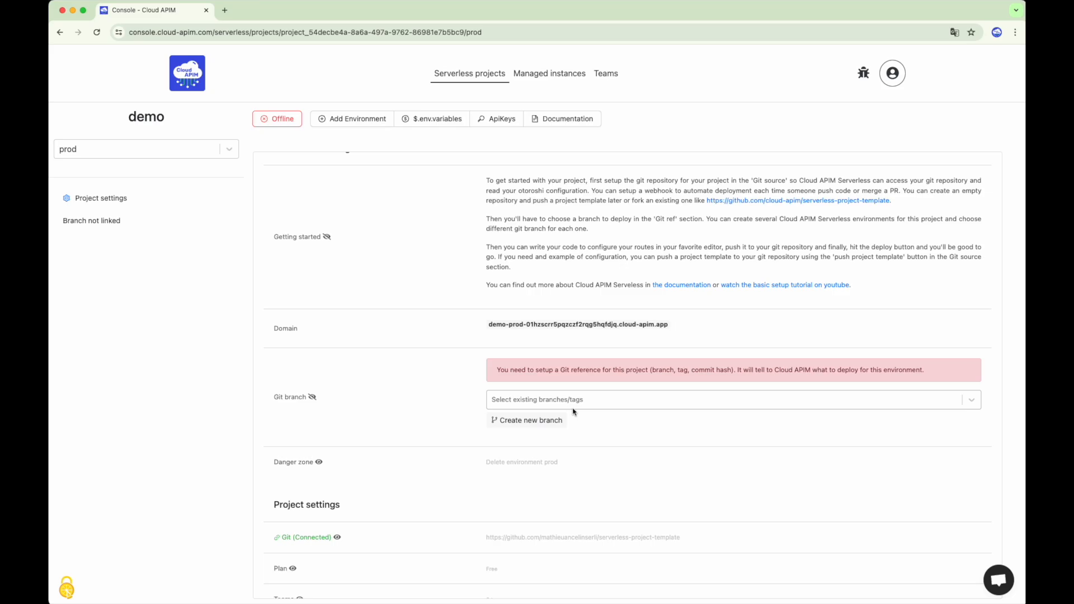
left_click(552, 420)
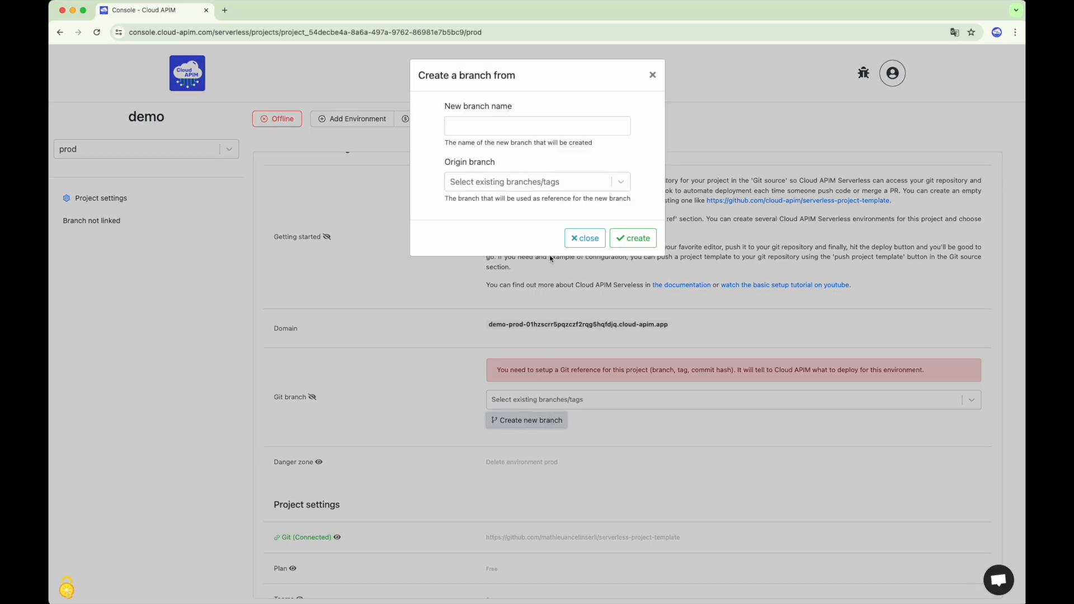
left_click(522, 127)
type("prod")
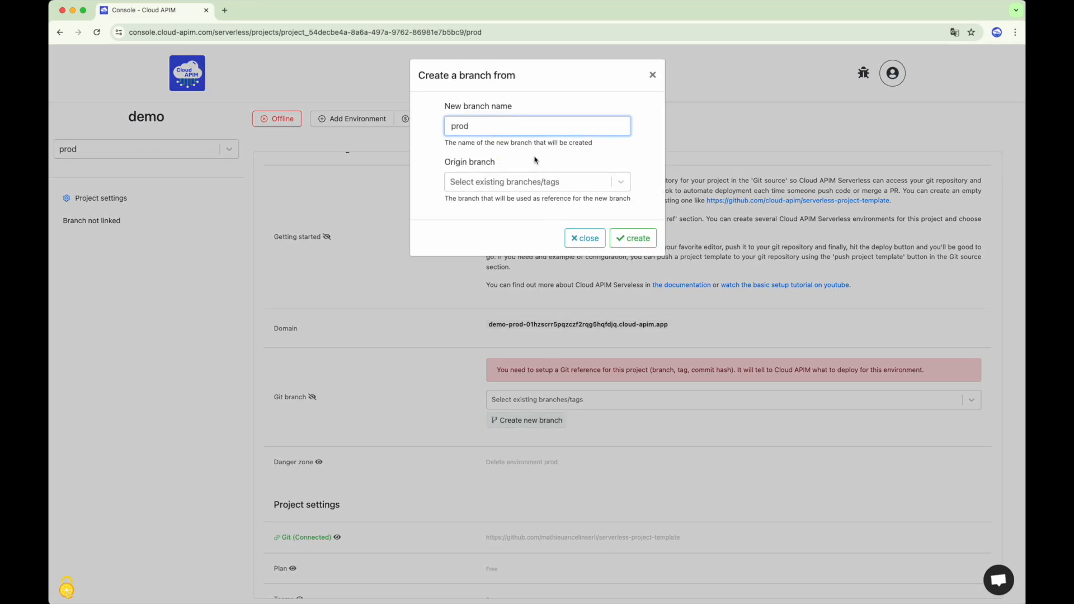
left_click(528, 182)
left_click(513, 211)
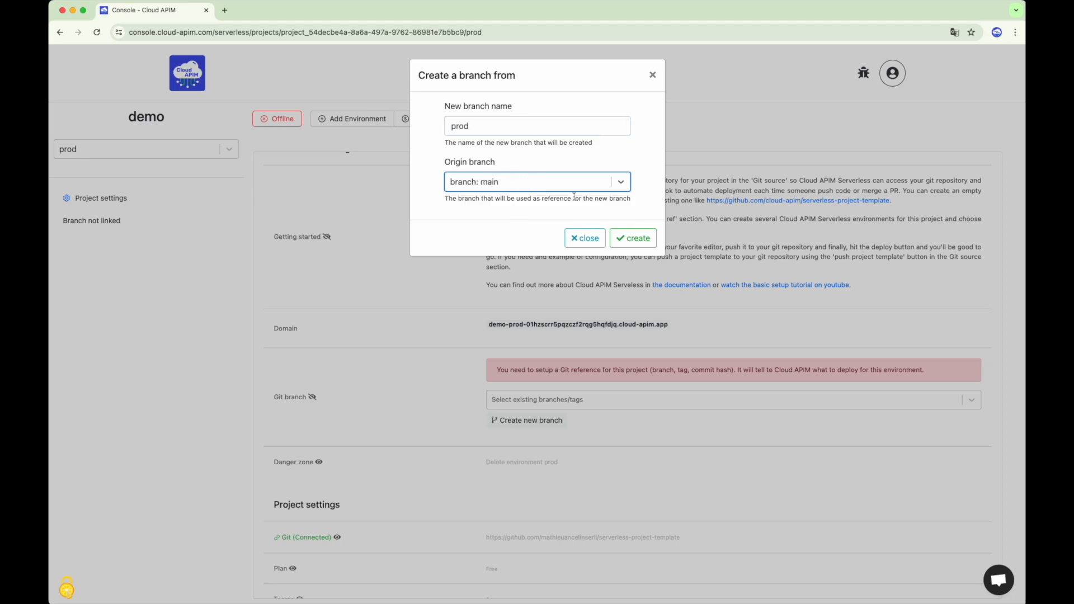
left_click(631, 240)
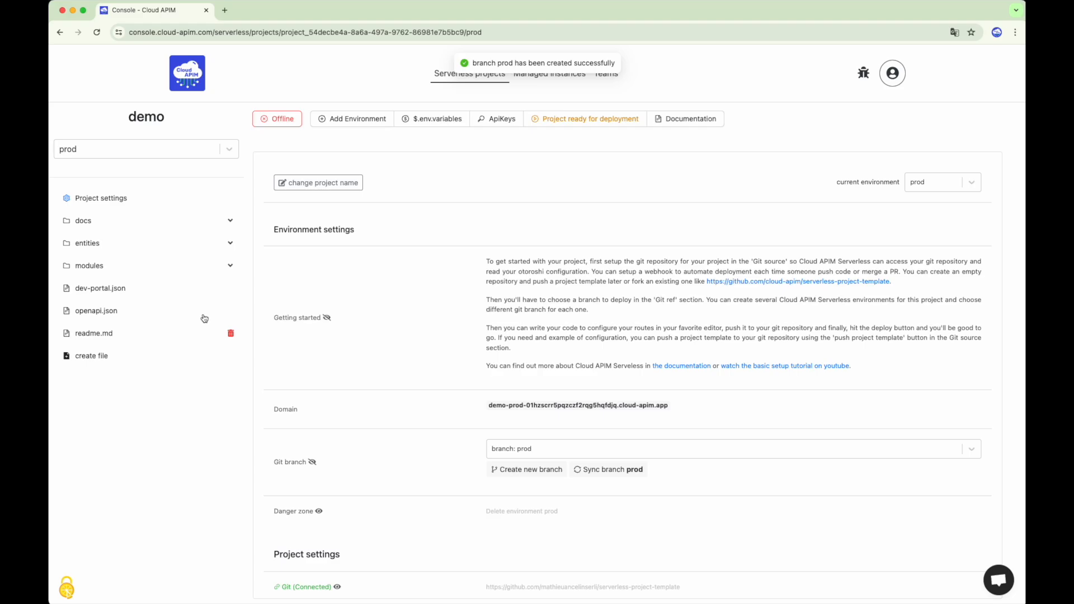
- Review the source of openapi.json in the prod environment and push and deploy it
left_click(168, 315)
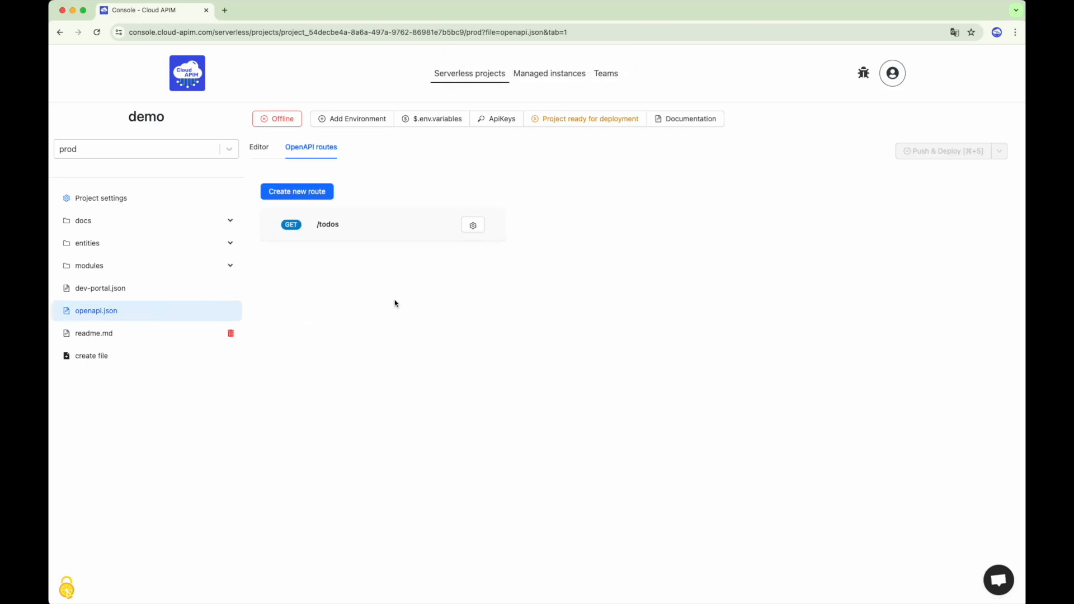
left_click(264, 148)
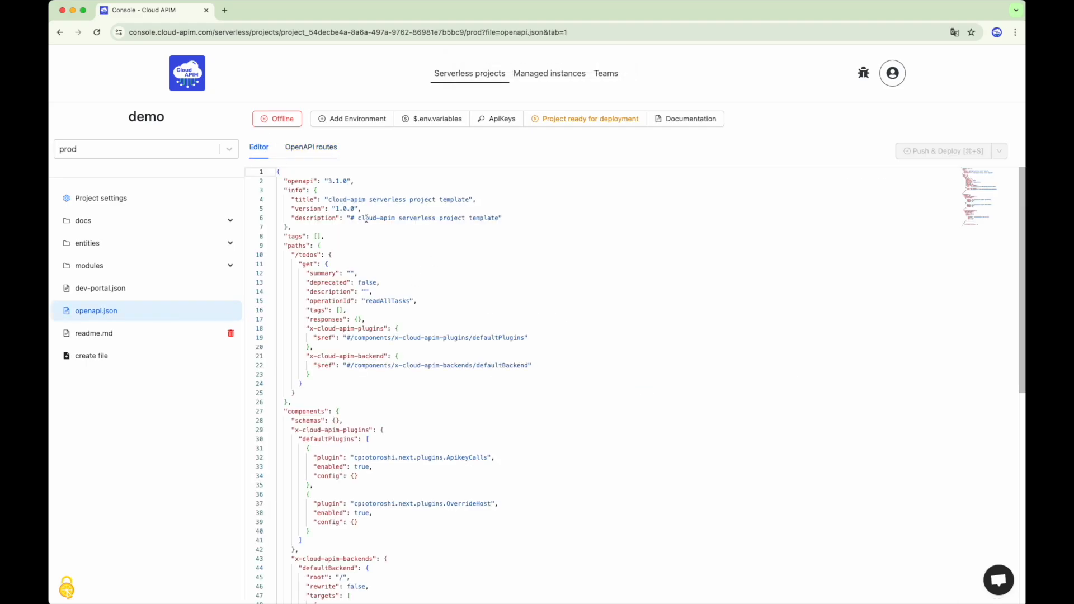
scroll(367, 219, "down", 5)
scroll(366, 219, "up", 2)
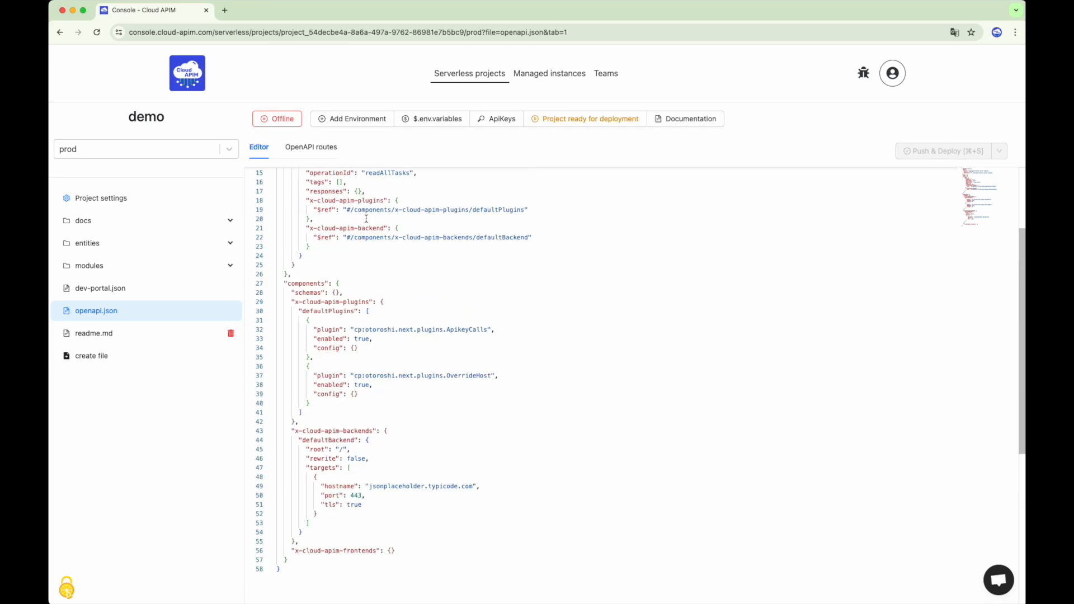
scroll(367, 218, "up", 3)
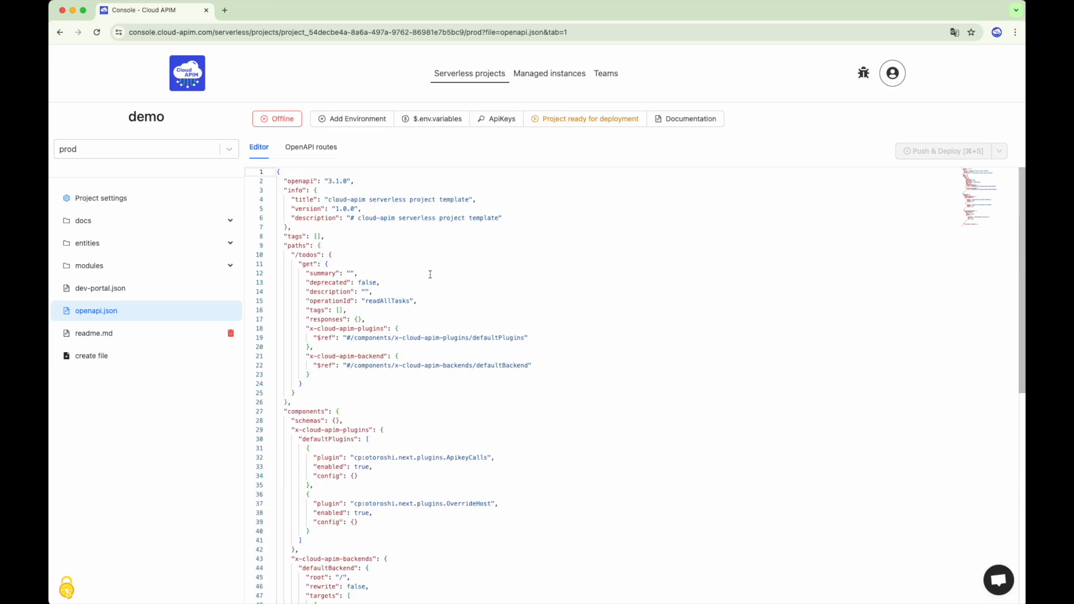
left_click(584, 253)
key("super+s")
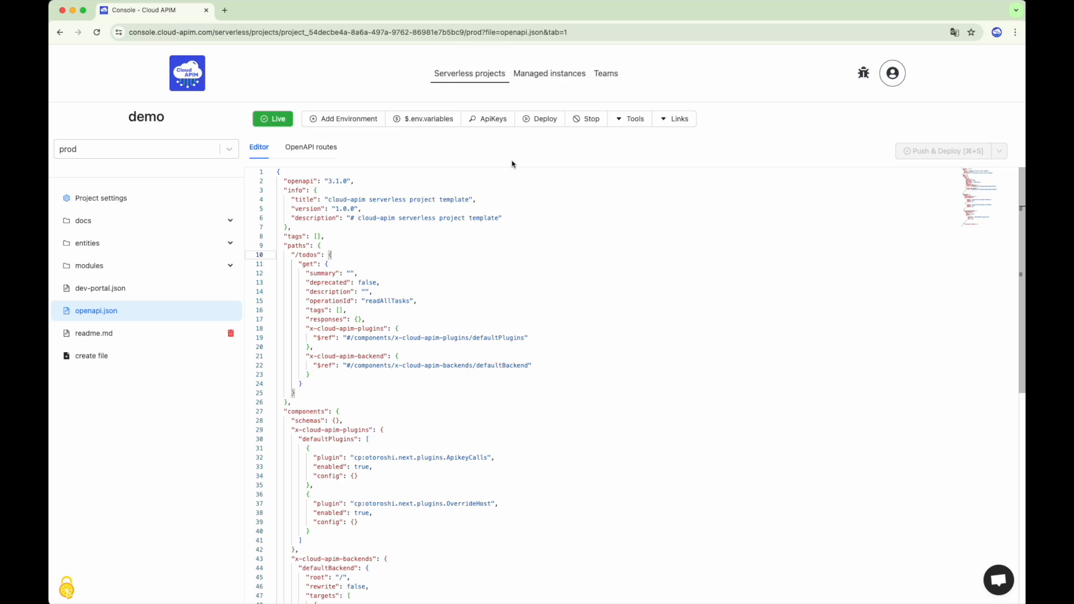
- Create an API key named prod restricted to the prod environment and save it
left_click(492, 120)
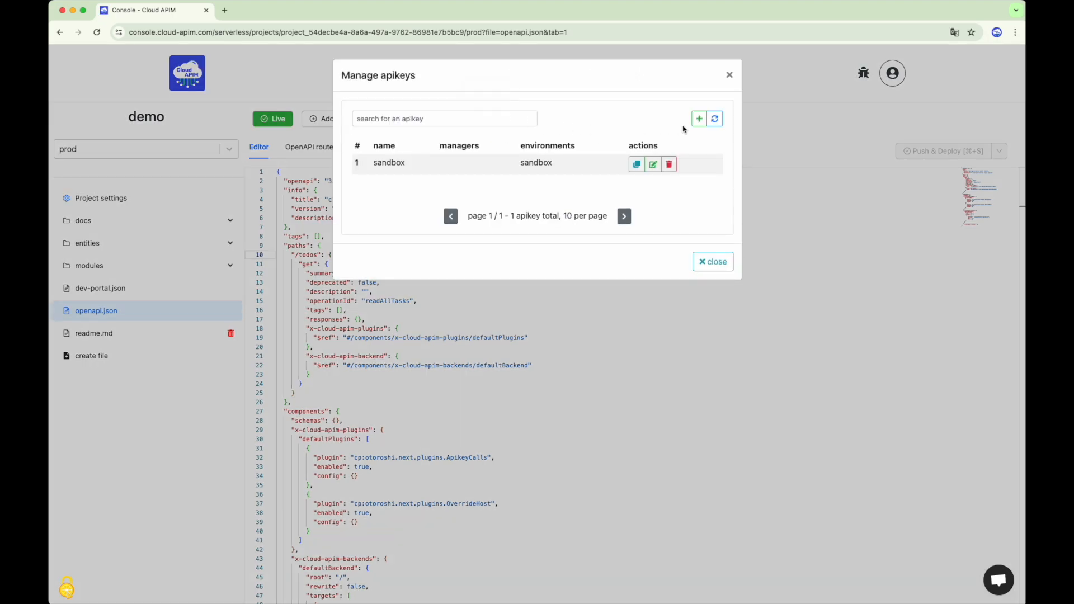
left_click(698, 116)
left_click(577, 132)
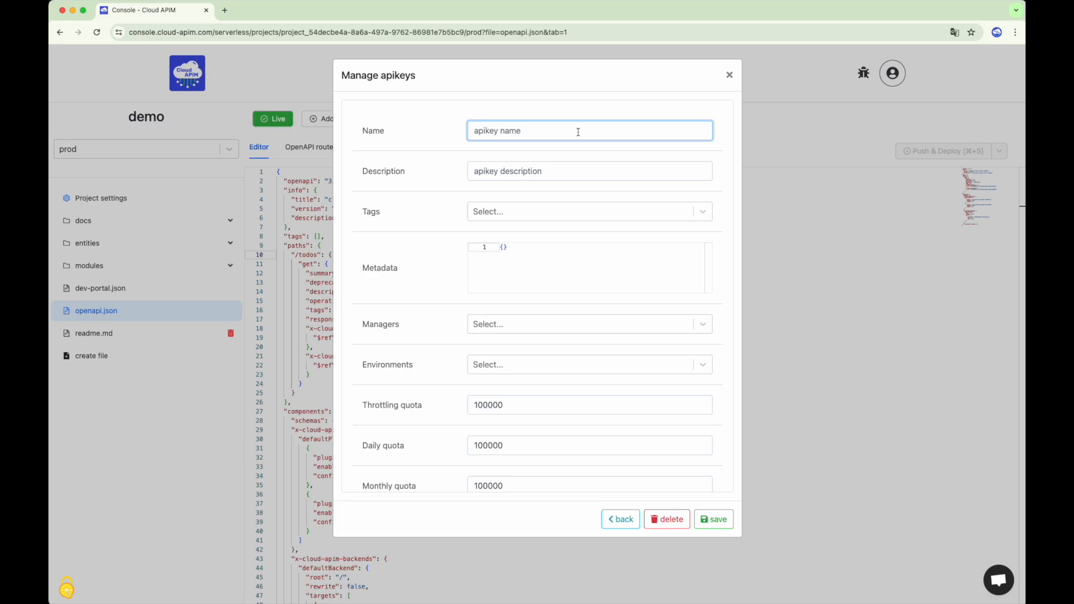
type("prod")
left_click(509, 364)
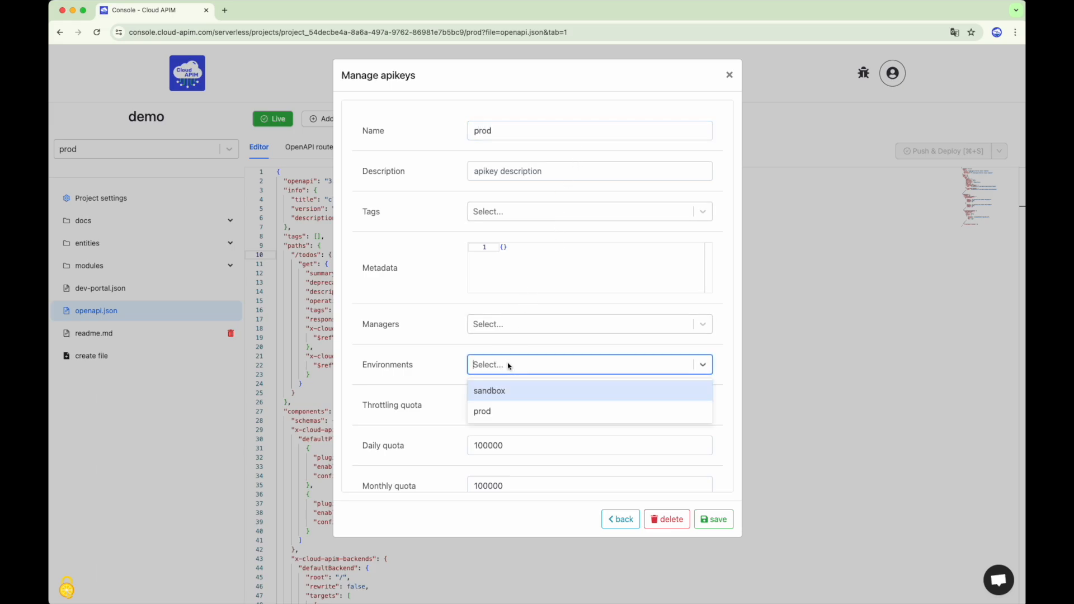
left_click(505, 407)
left_click(713, 519)
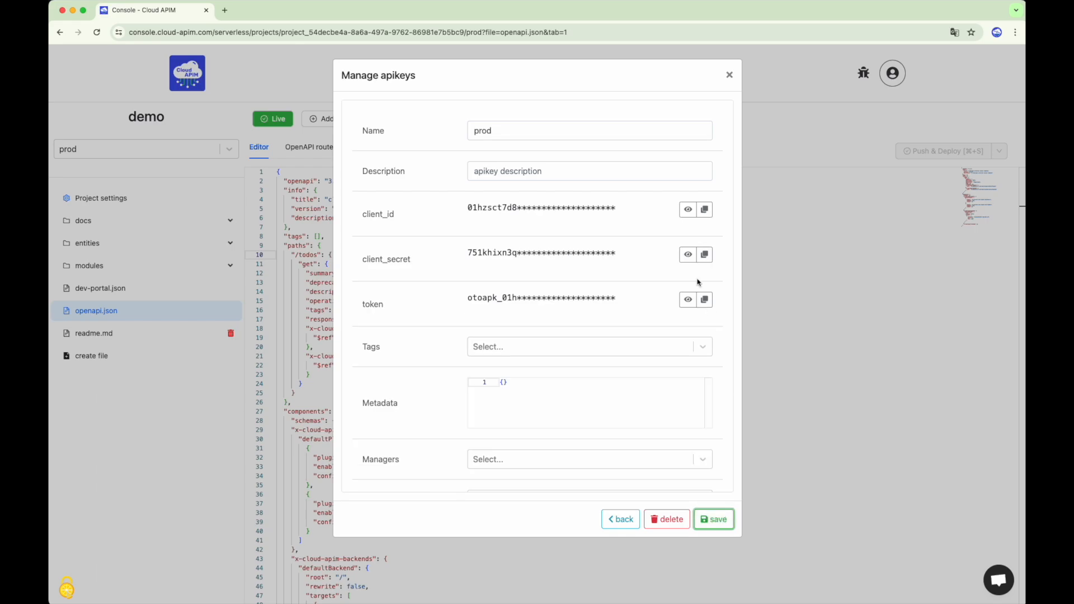
left_click(729, 74)
- Test the API with a GET request to /todos using the prod API key
left_click(631, 118)
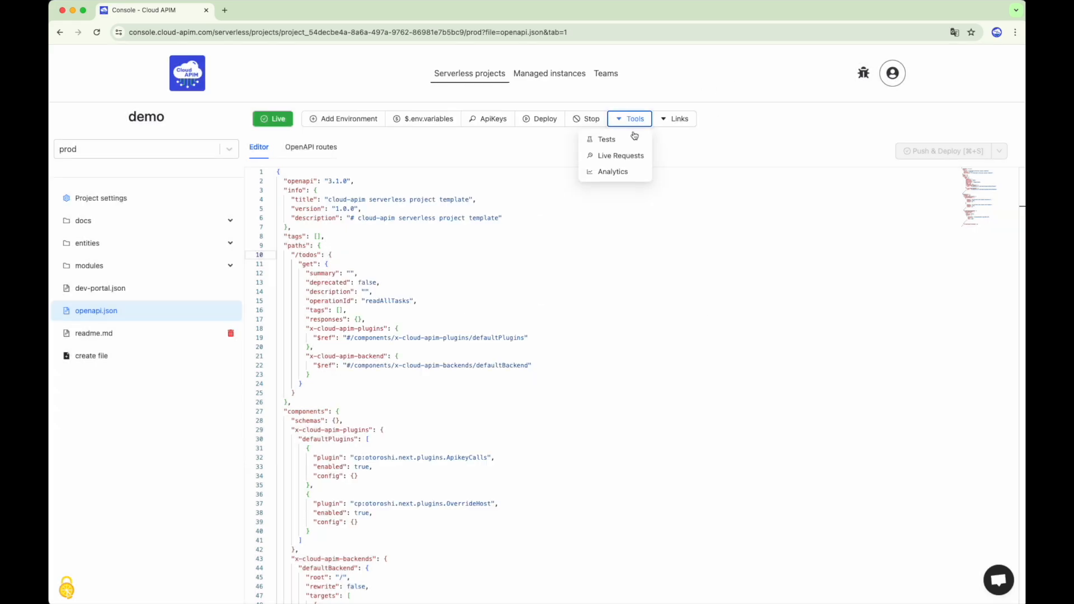
left_click(631, 140)
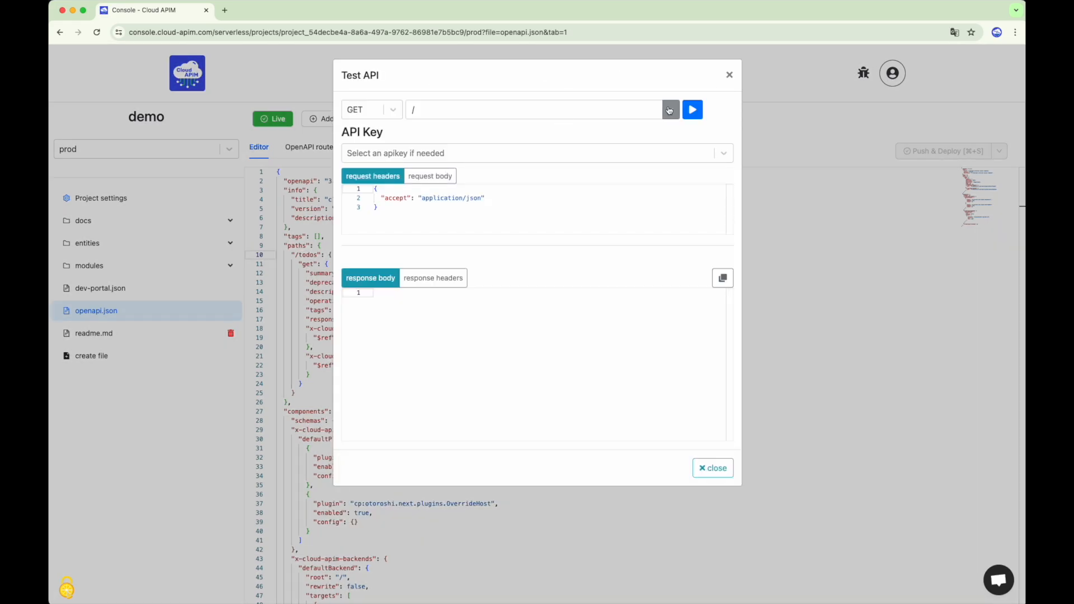
left_click(671, 110)
left_click(600, 133)
left_click(575, 155)
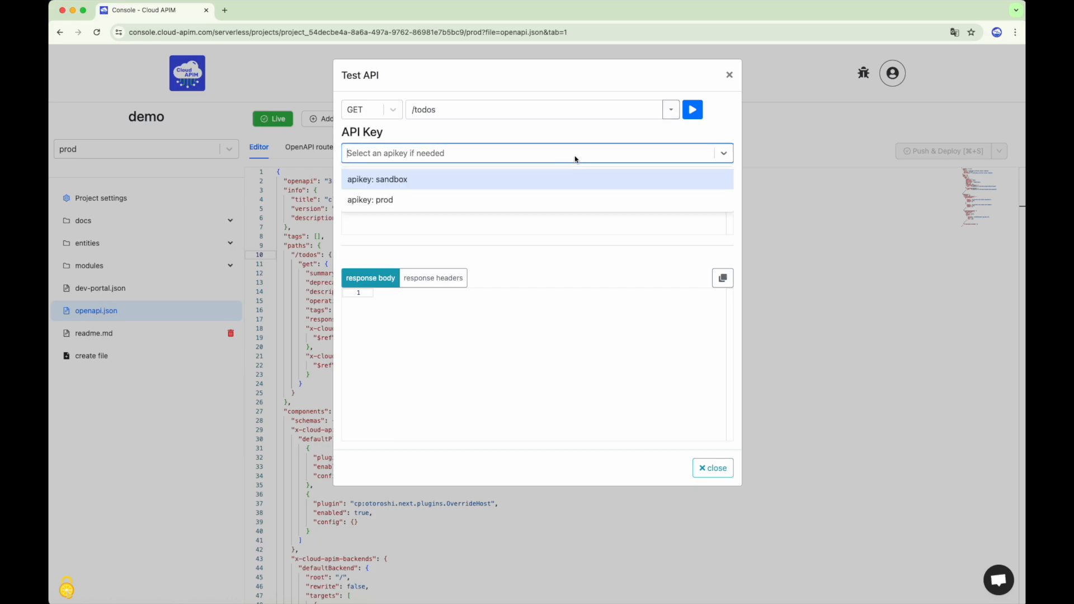
left_click(551, 200)
left_click(690, 111)
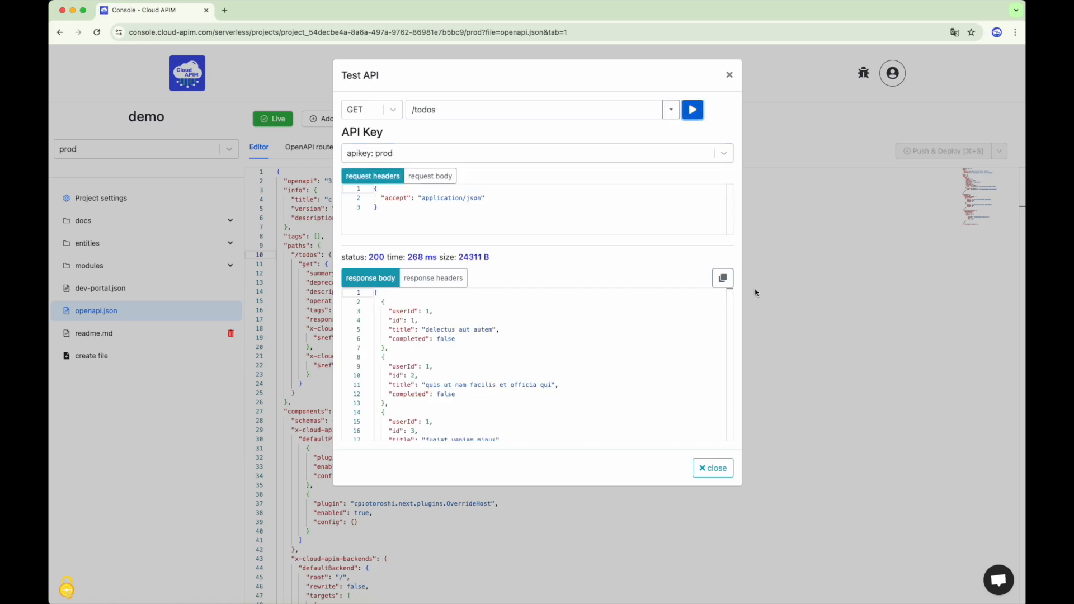
left_click(713, 468)
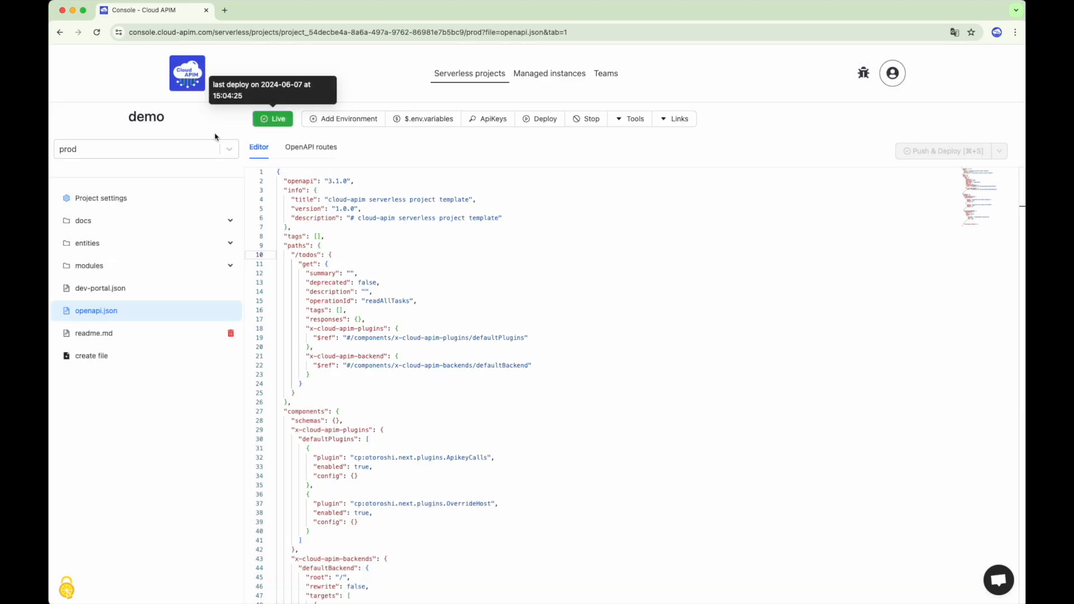
- Switch the project to the sandbox environment and show the source of openapi.json
left_click(210, 152)
left_click(171, 177)
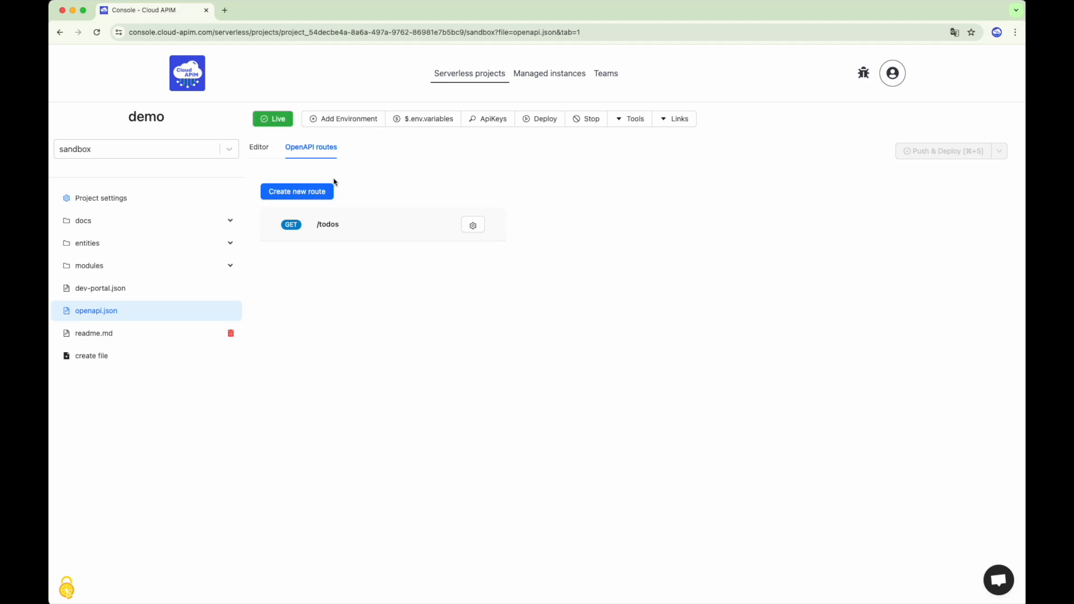
left_click(259, 148)
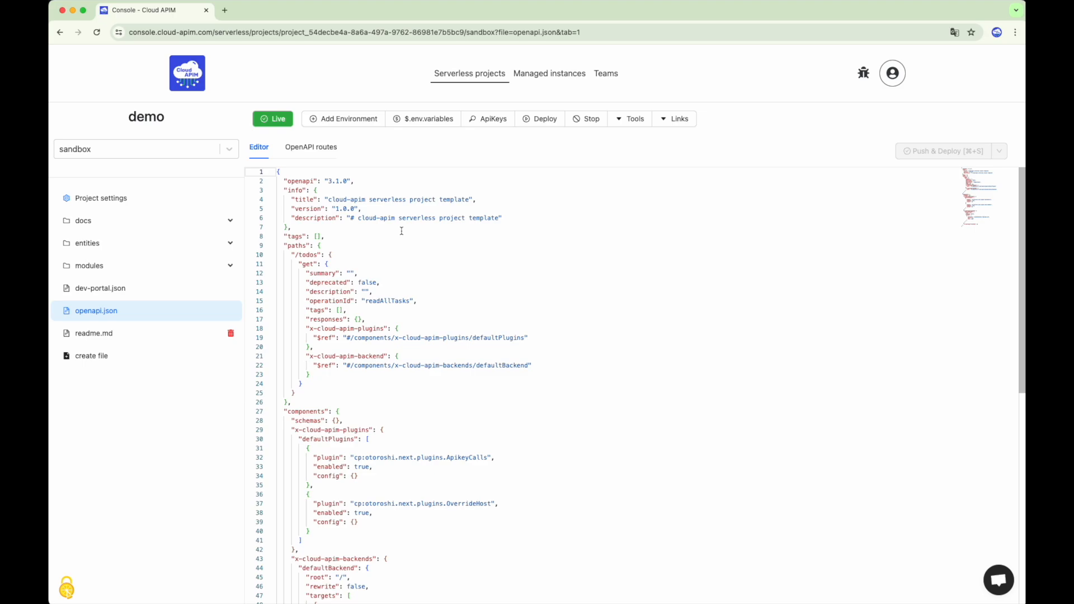
- Create a file named jsonplaceholder.js in the modules folder
left_click(167, 267)
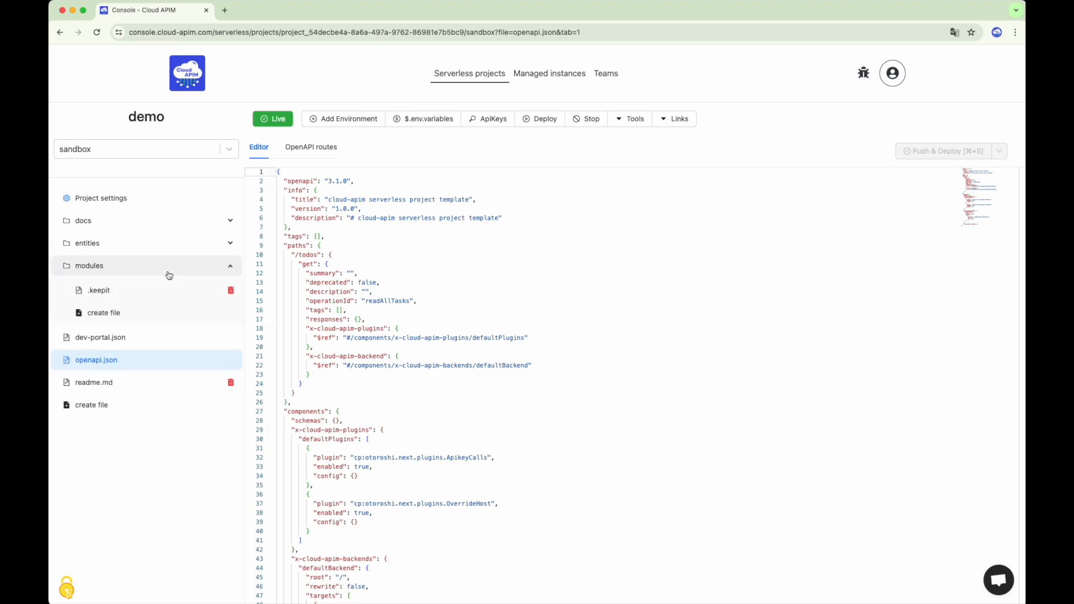
left_click(146, 313)
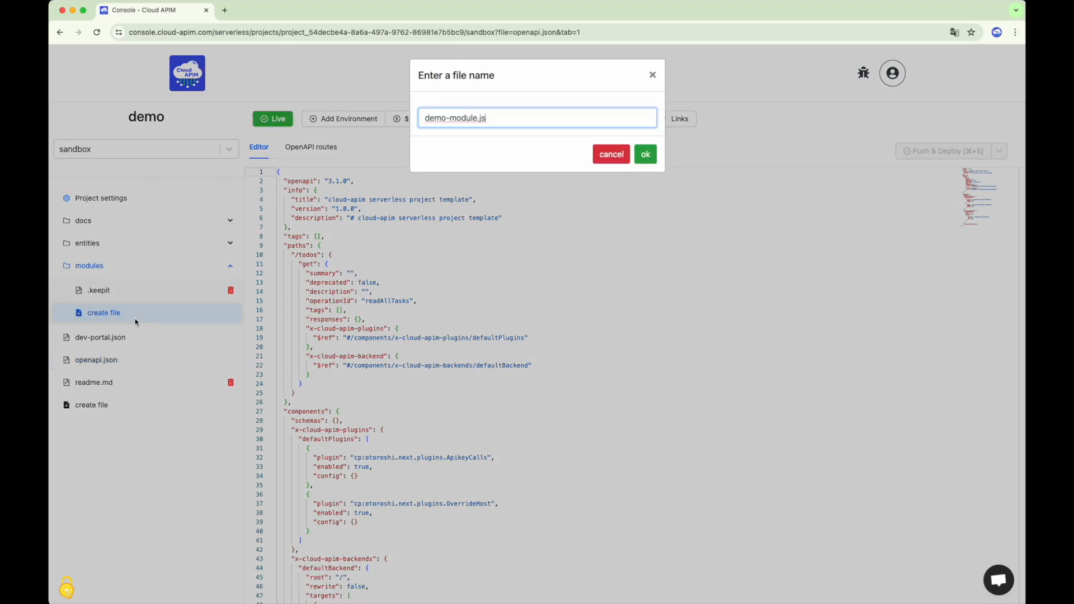
key("BackSpace")
key("BackSpace")
key("BackSpace")
key("BackSpace")
key("BackSpace")
key("BackSpace")
key("BackSpace")
key("BackSpace")
key("BackSpace")
key("BackSpace")
key("BackSpace")
type("jsonplaceholder")
left_click(644, 154)
key("super+Tab")
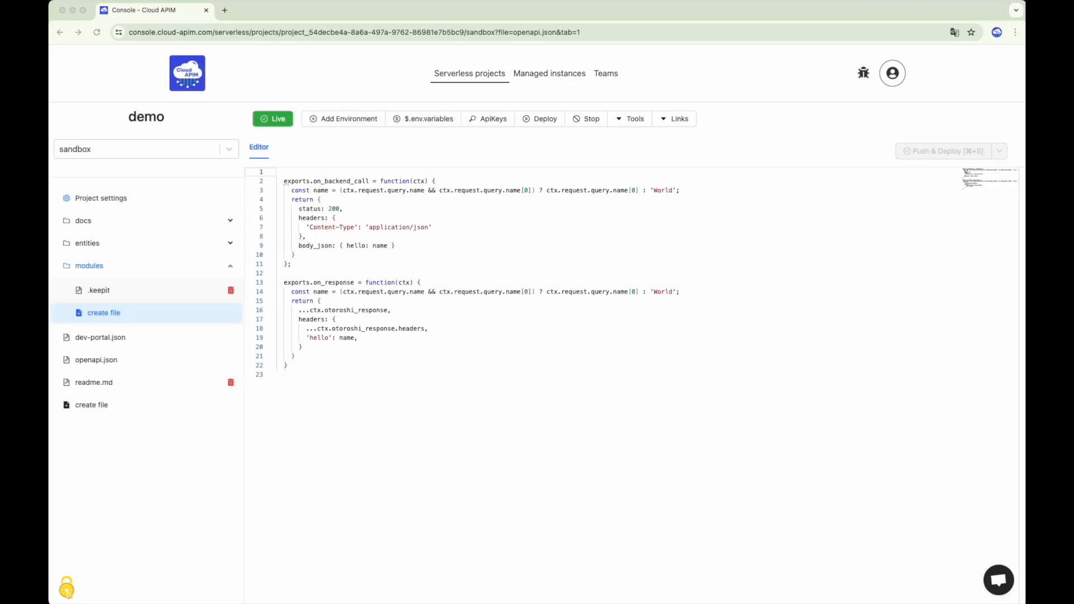
left_click(458, 313)
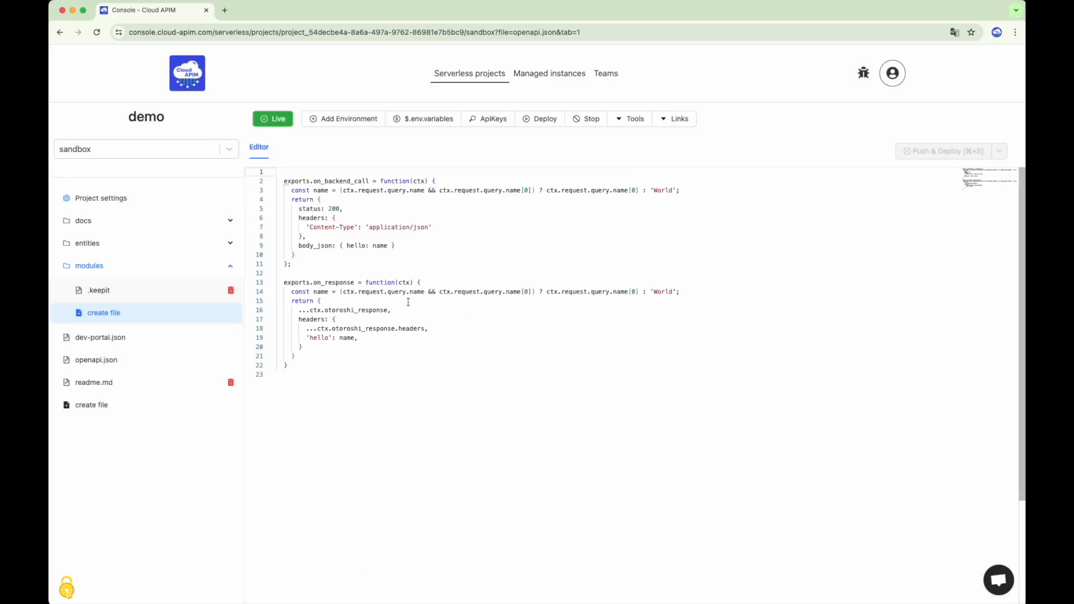
key("super+a")
left_click(394, 335)
key("super+a")
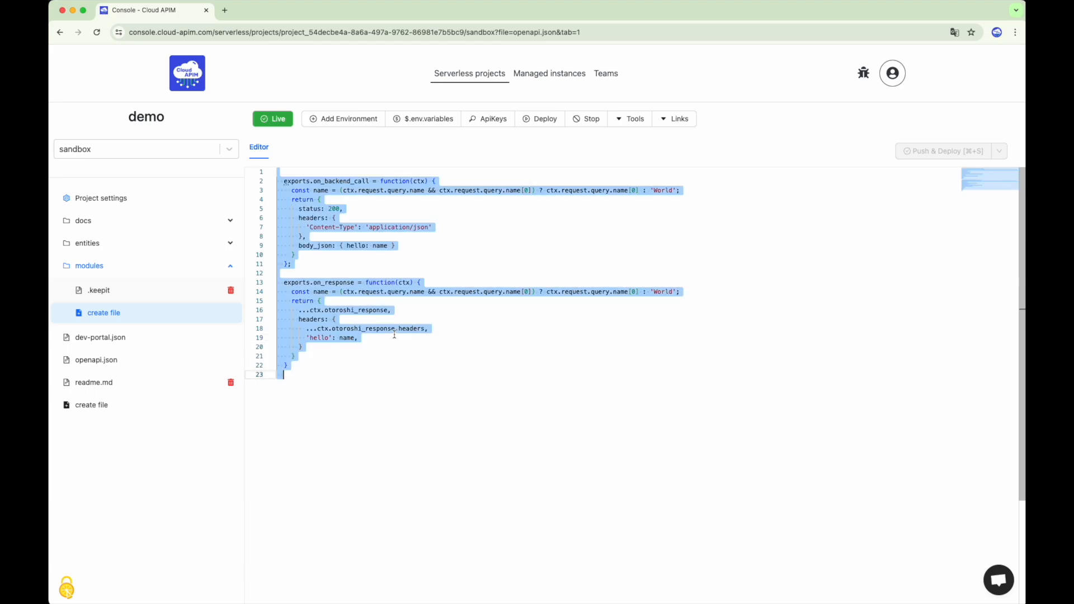
type("exports.on_backend_call = function(ctx) {   return fetch('https://jsonplaceholder.typicode.com/todos').then(r => r.json()).then(todos => {     return {       status: 200,       headers: {         'Content-Type': 'application/json'       },       body_json: todos.map(todo => {         return {           ...todo,           env: 'hello'         };       })     }   }); };")
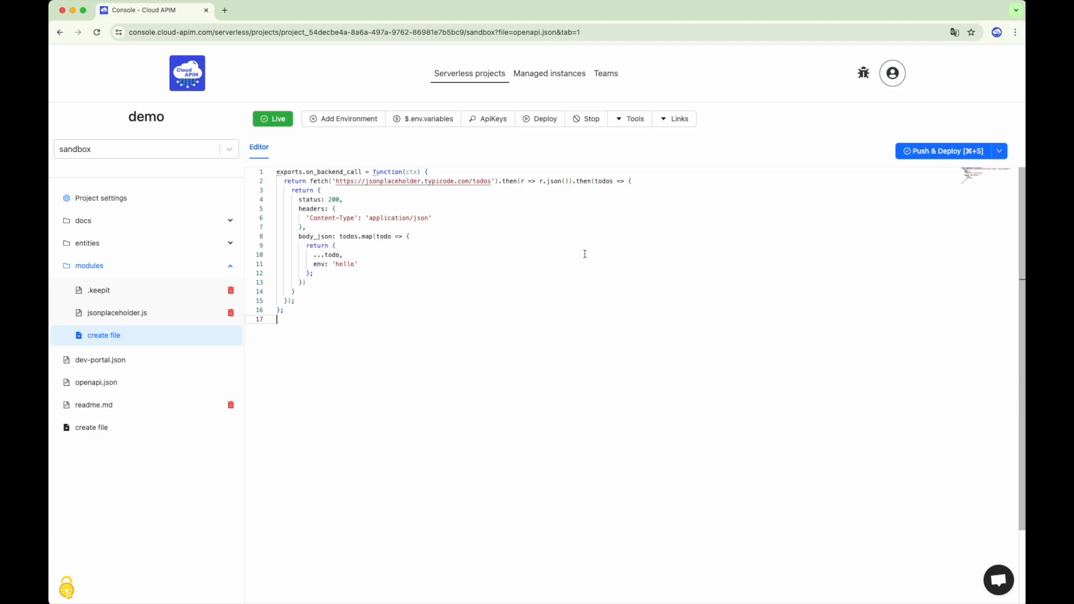
left_click(601, 262)
key("super+s")
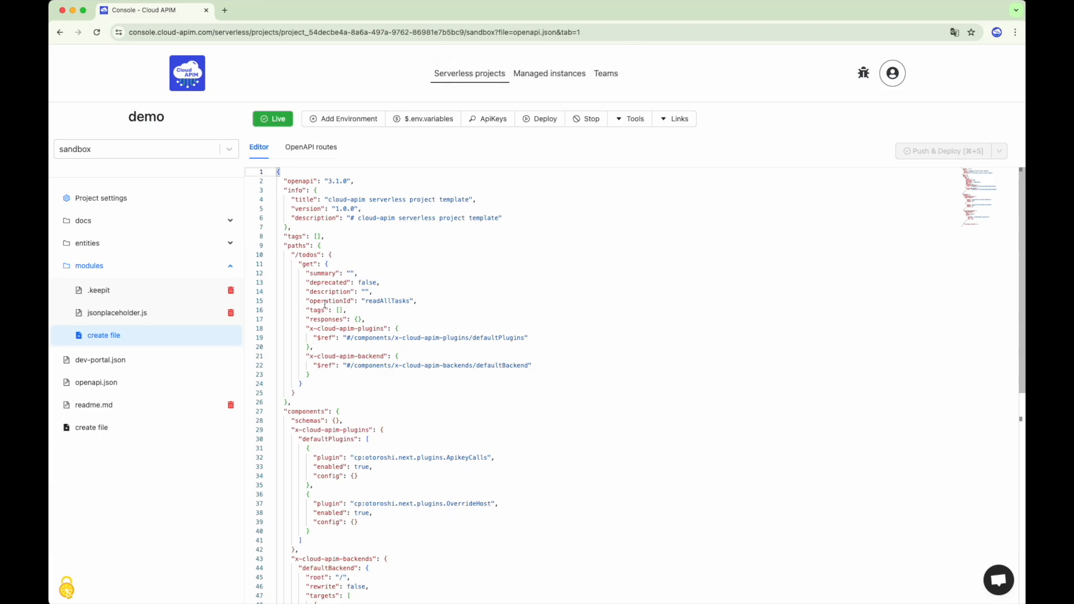
- Add the Javascript Module Plugin to the GET /todos route with its module set to /modules/jsonplaceholder.js
left_click(313, 150)
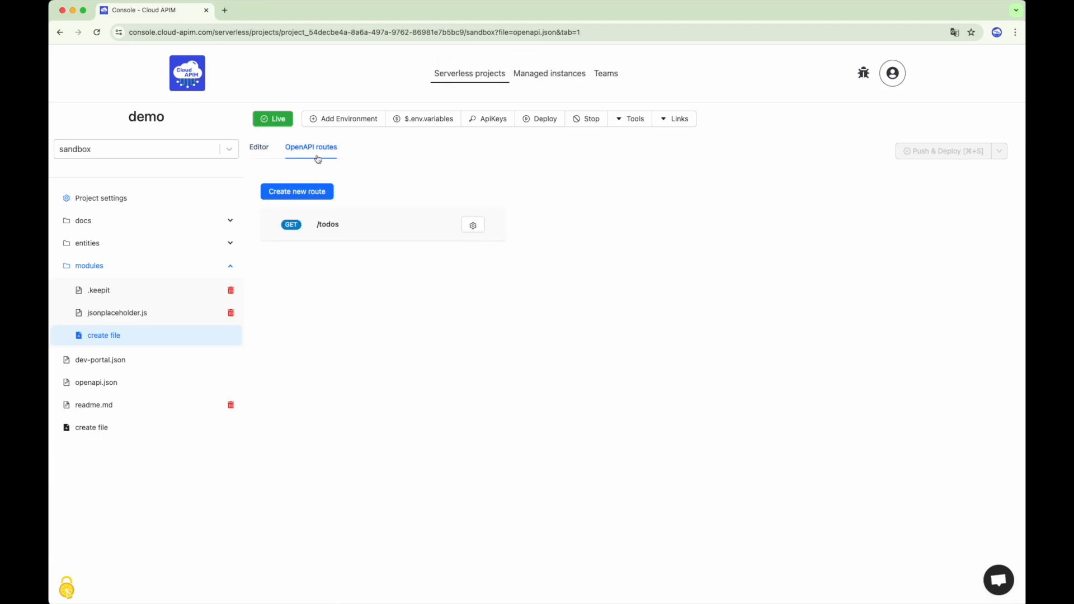
left_click(356, 228)
scroll(599, 338, "down", 3)
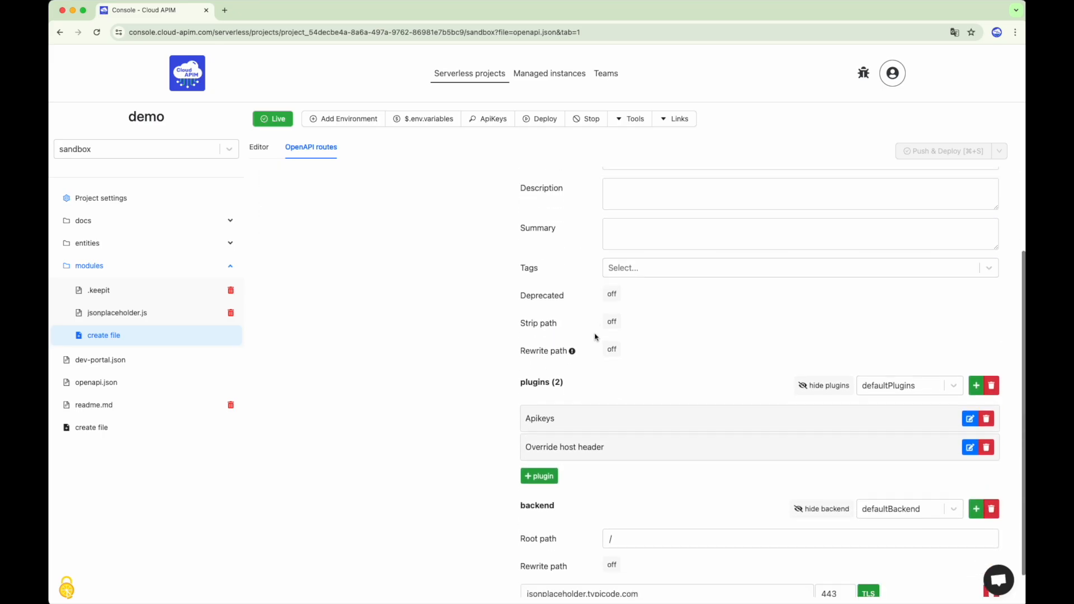
left_click(547, 451)
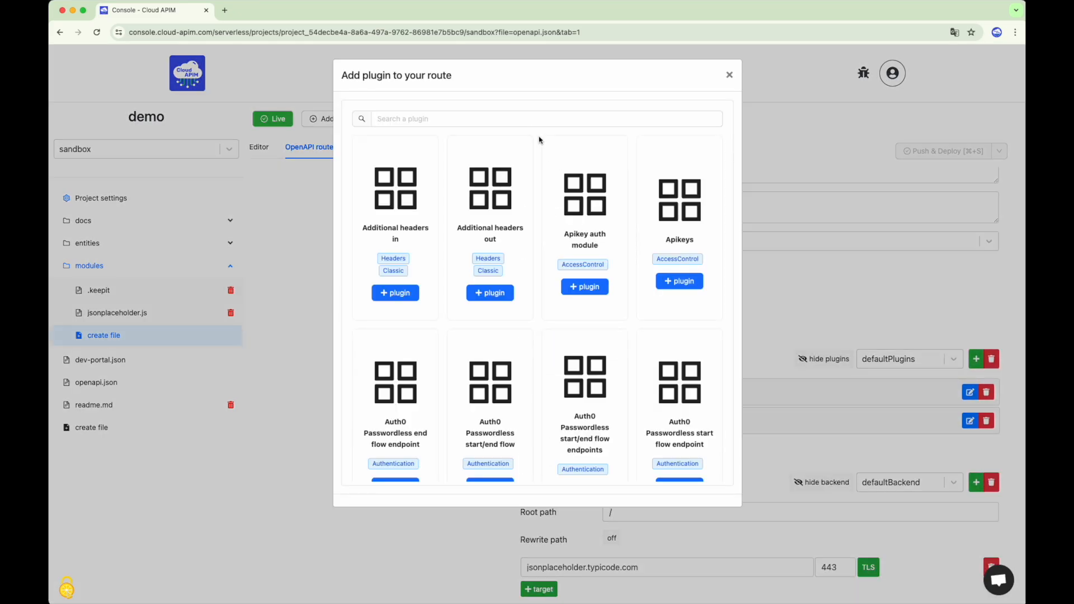
type("javascr")
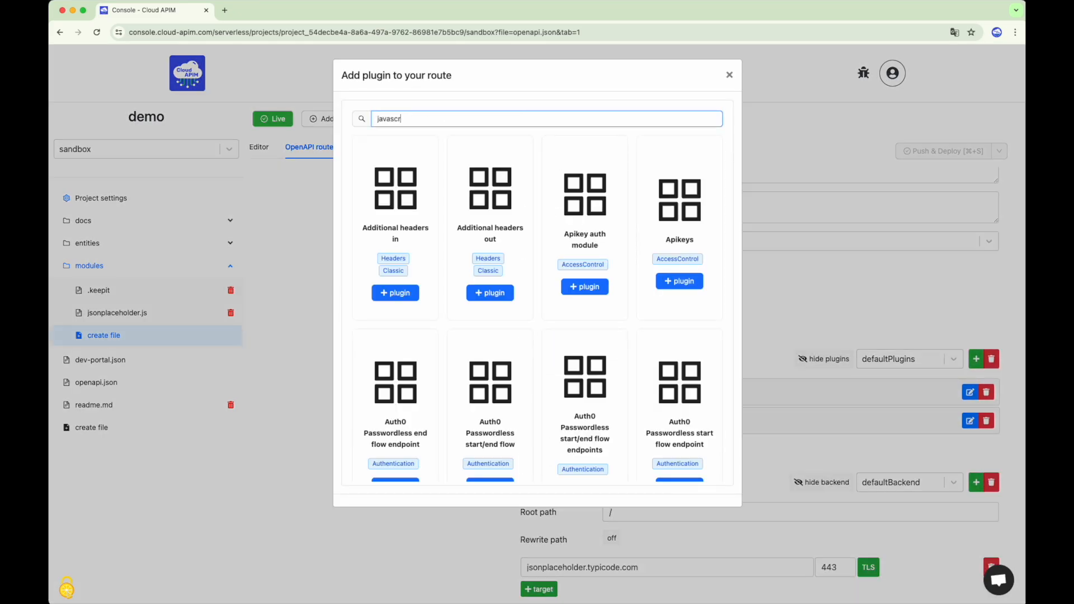
left_click(396, 305)
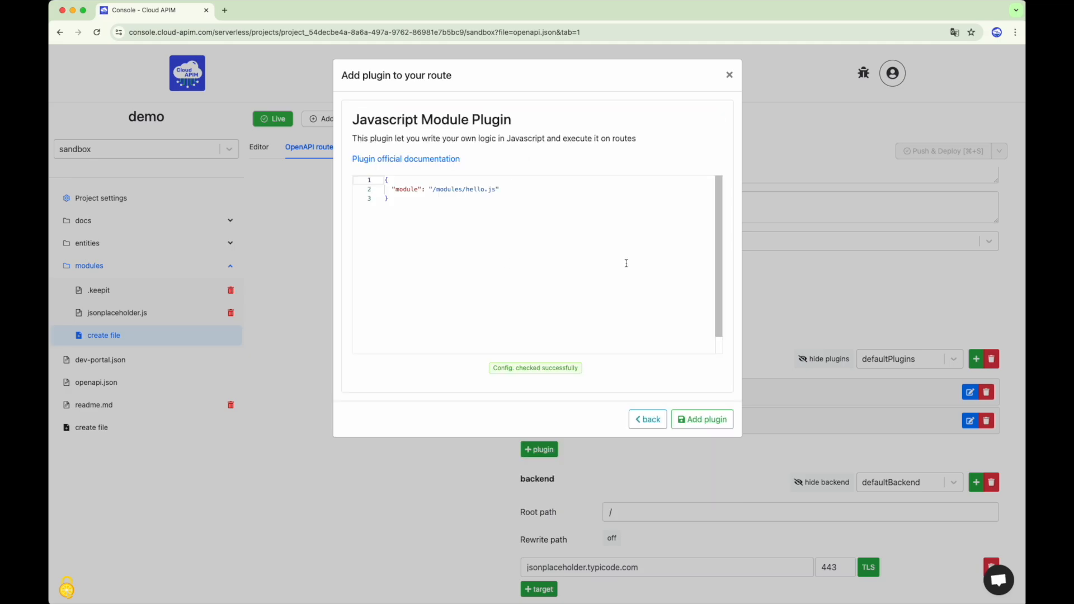
double_click(474, 189)
type("jsonplaceholder")
left_click(702, 420)
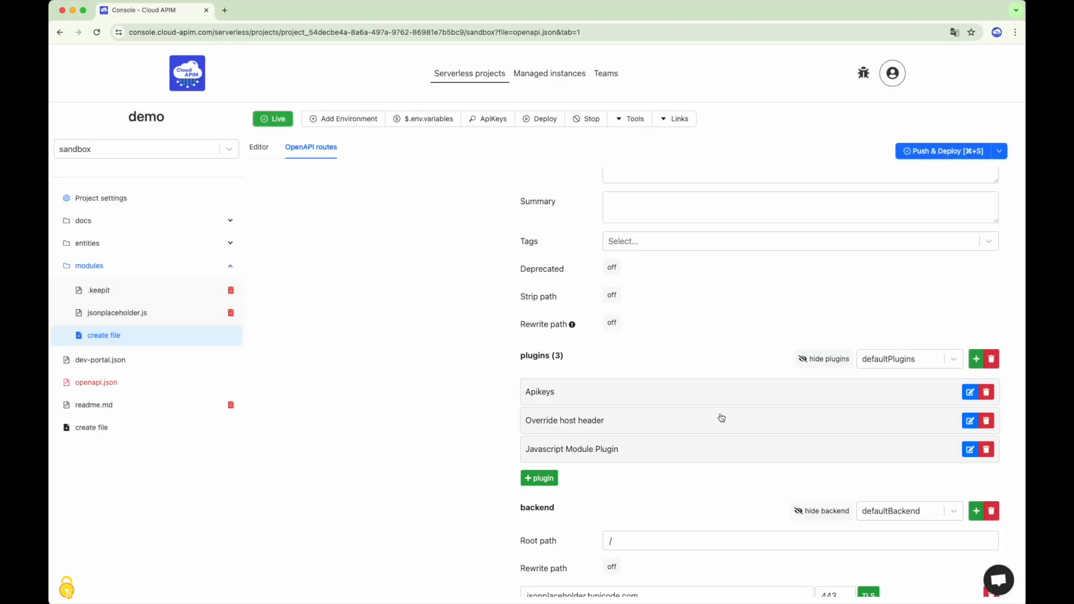
- Review the Javascript module plugin entry in the openapi.json source and push and deploy the change to sandbox
scroll(724, 418, "down", 1)
left_click(264, 150)
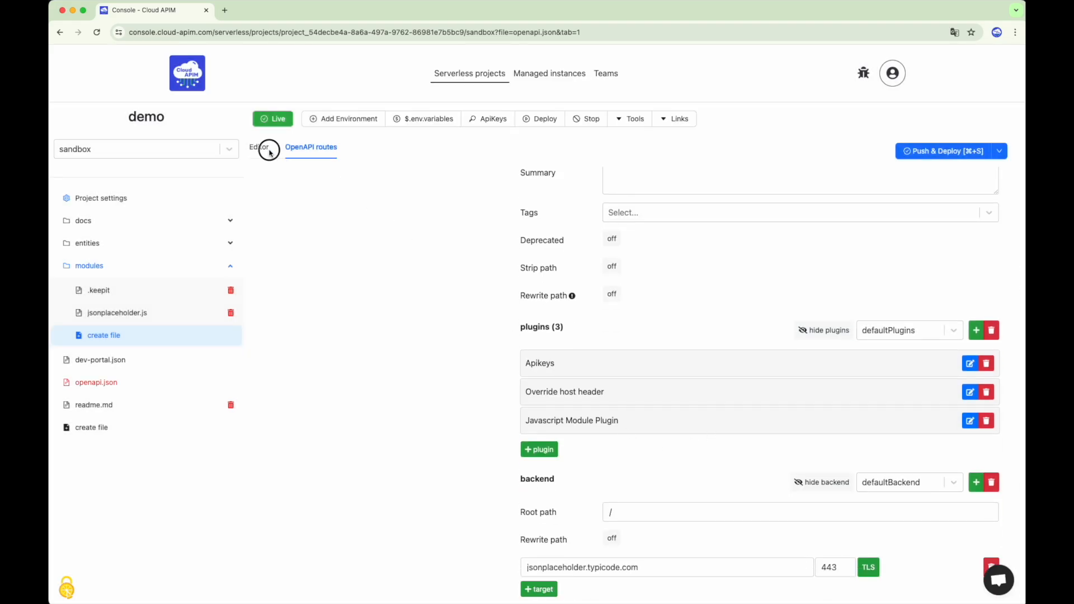
scroll(452, 316, "down", 5)
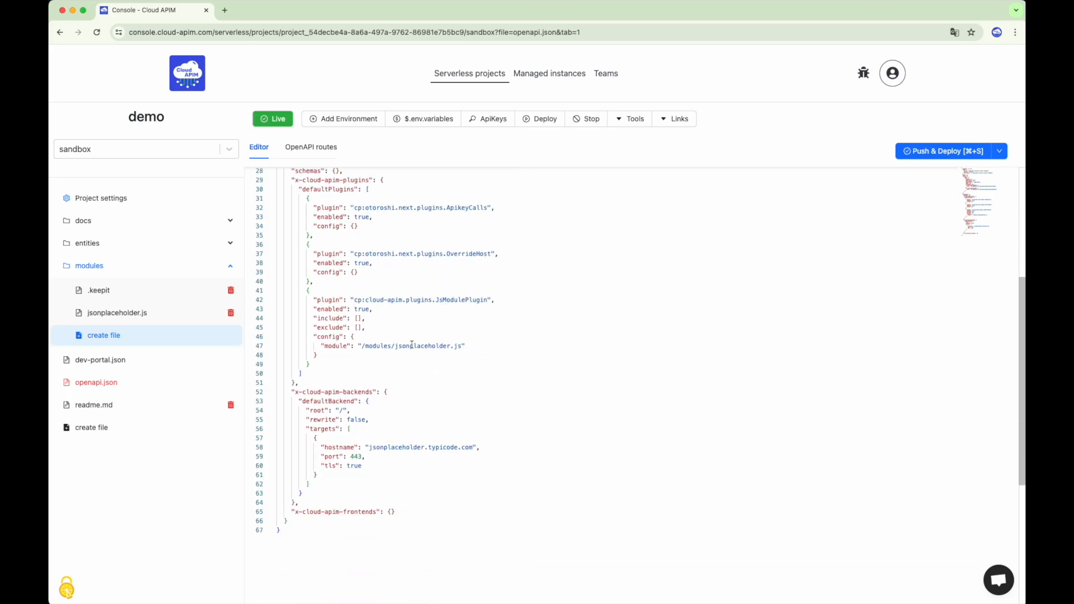
left_click(466, 347)
key("super+s")
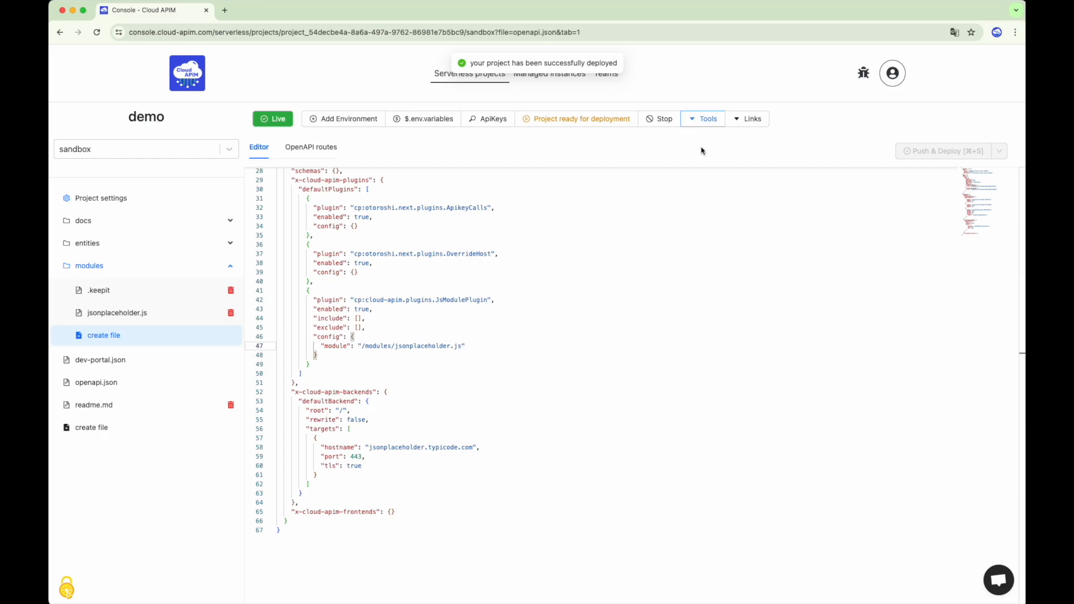
- Test the sandbox deployment with a GET request to /todos using the sandbox API key
left_click(707, 118)
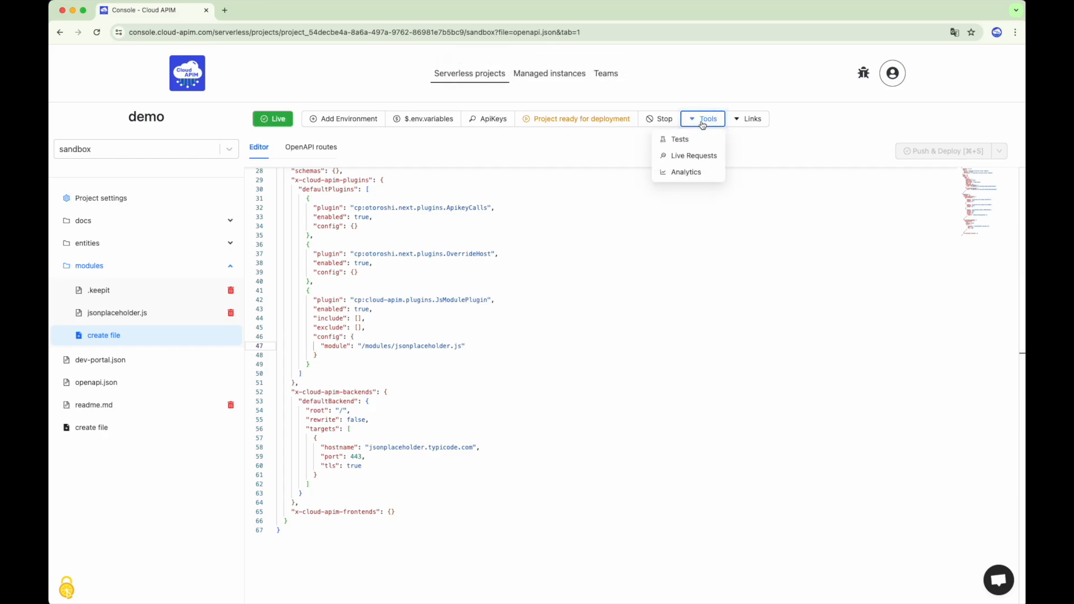
left_click(687, 141)
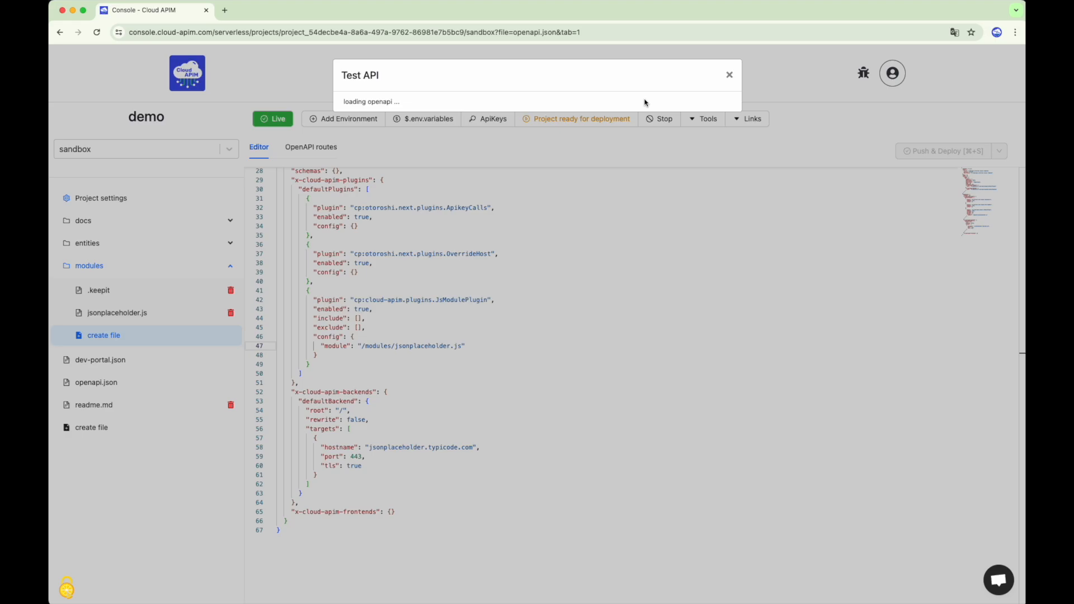
left_click(677, 109)
left_click(608, 133)
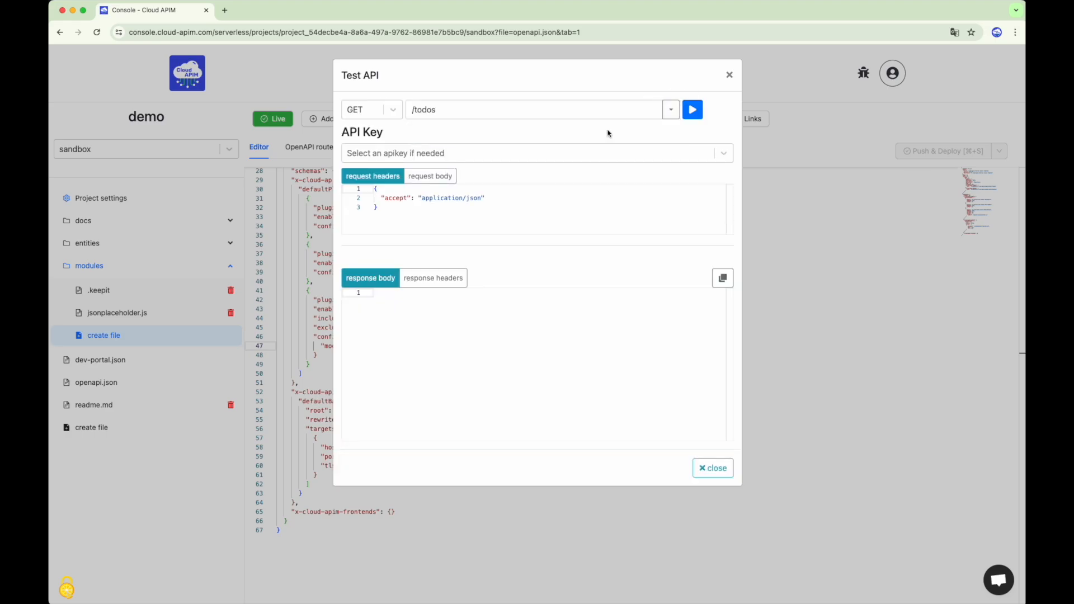
left_click(638, 153)
left_click(606, 185)
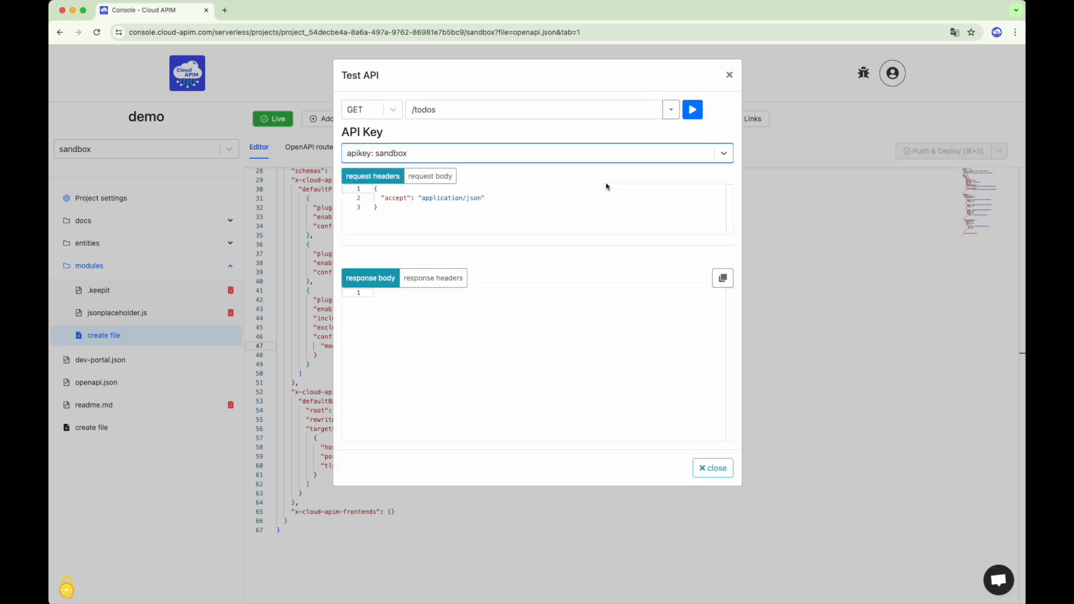
left_click(692, 109)
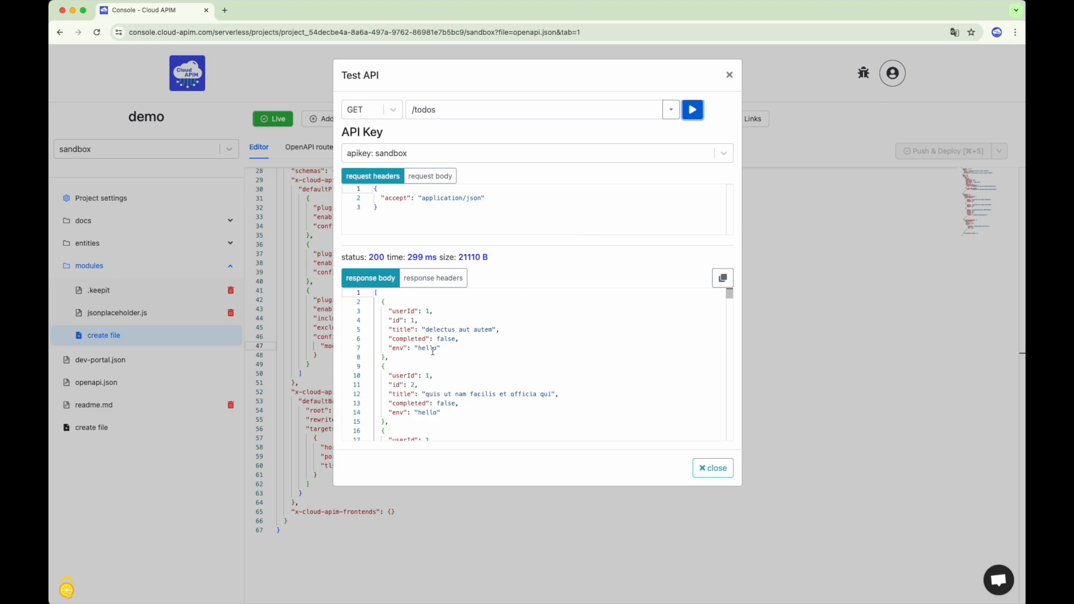
left_click(720, 469)
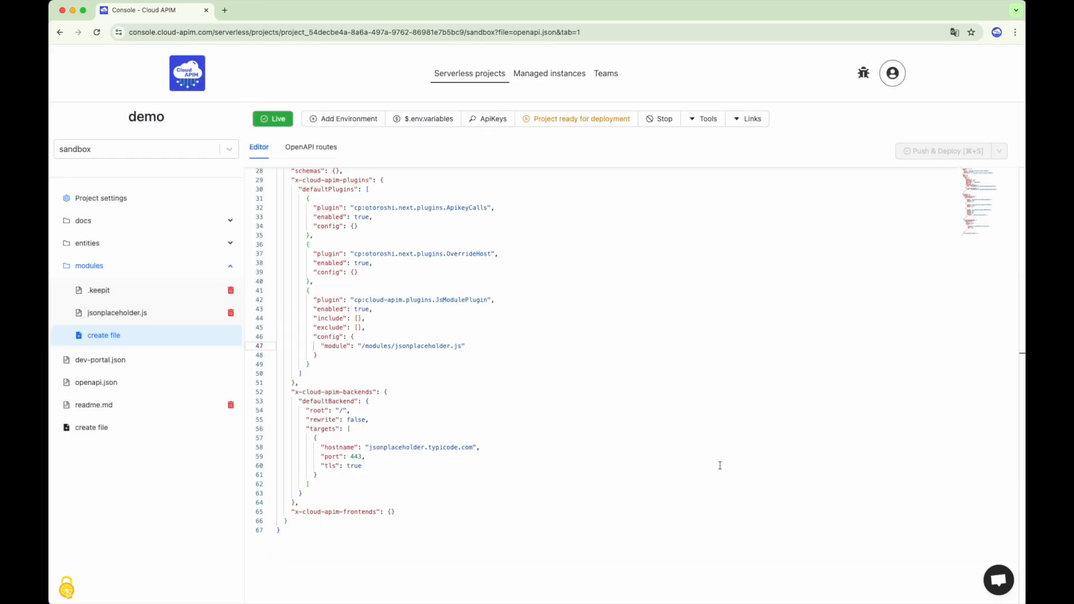
- Create a non-secret environment variable named ENV with the value sandbox, assigned to the sandbox environment
left_click(438, 122)
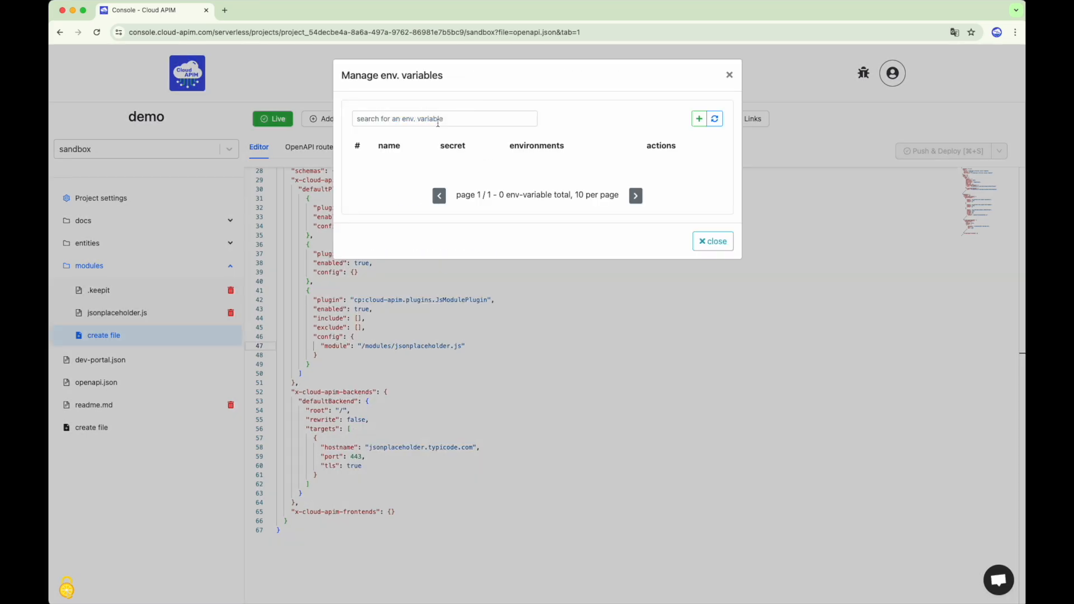
left_click(699, 118)
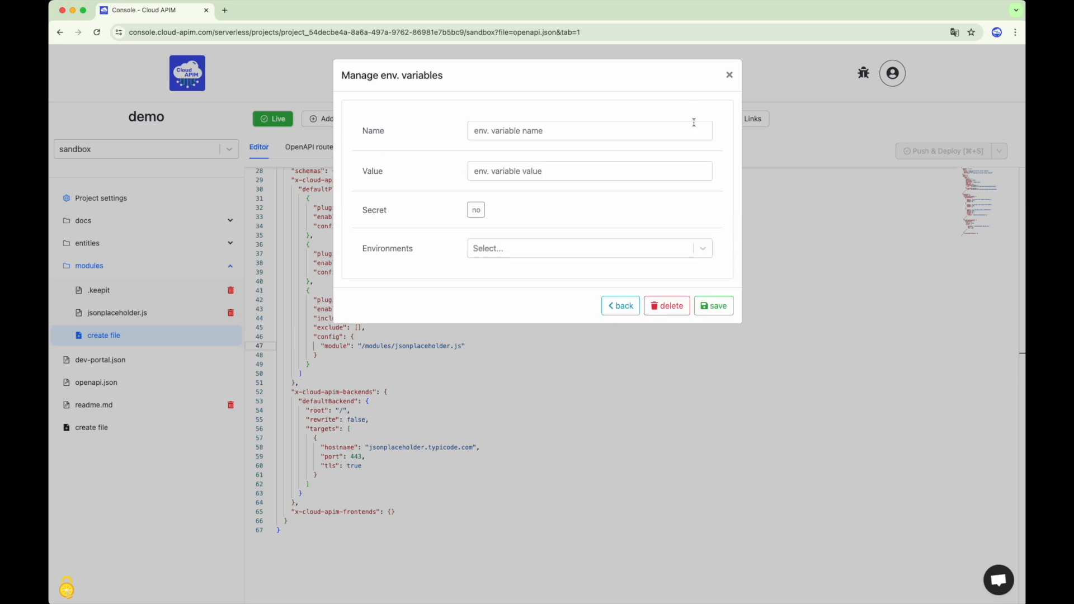
left_click(653, 129)
type("ENV")
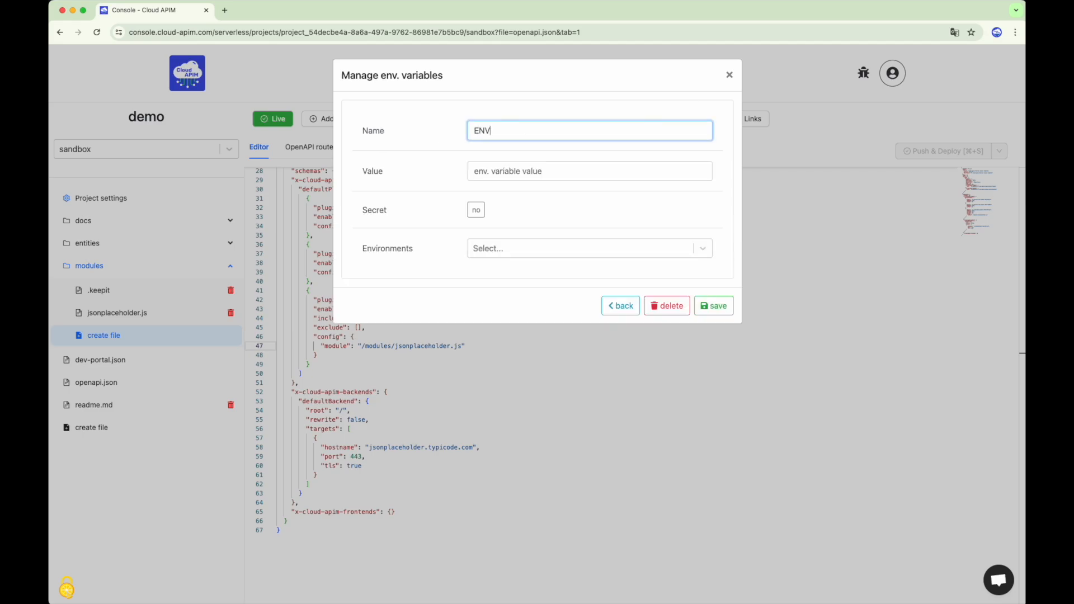
left_click(623, 170)
type("san")
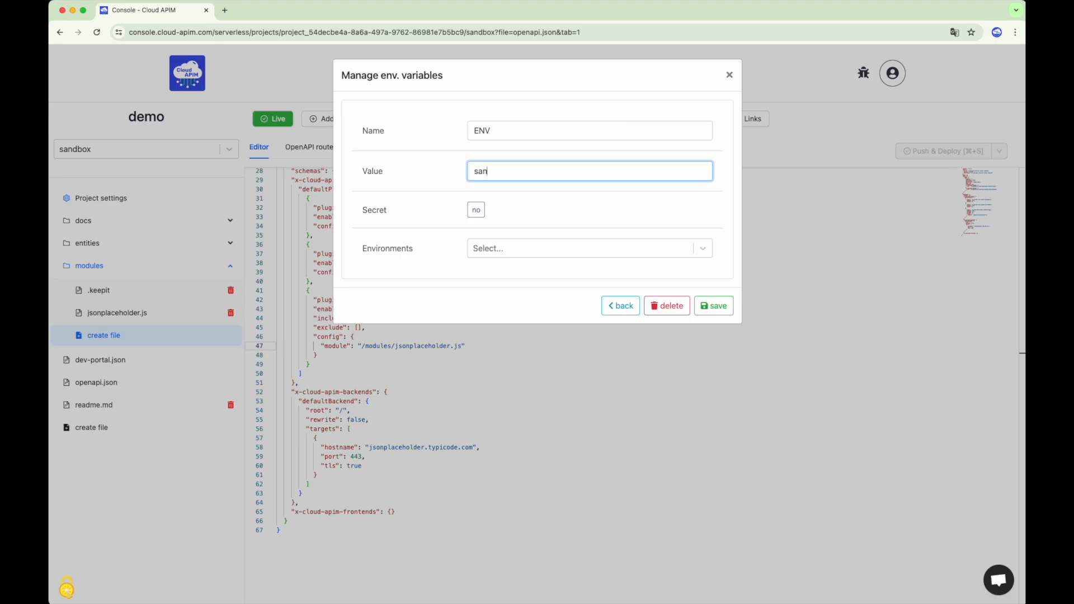
type("dbox")
left_click(656, 250)
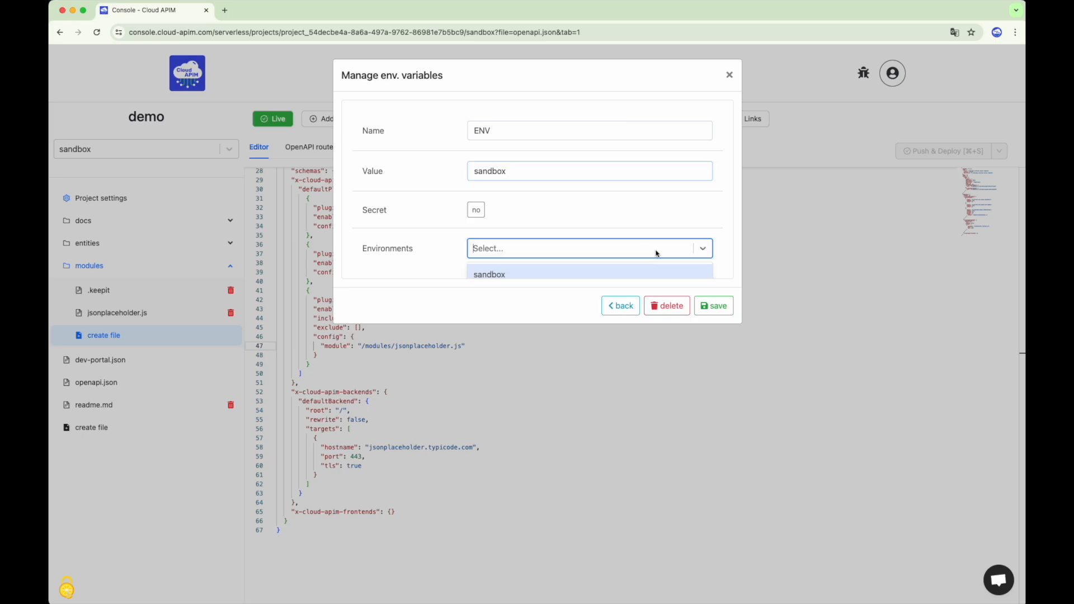
left_click(622, 271)
left_click(726, 311)
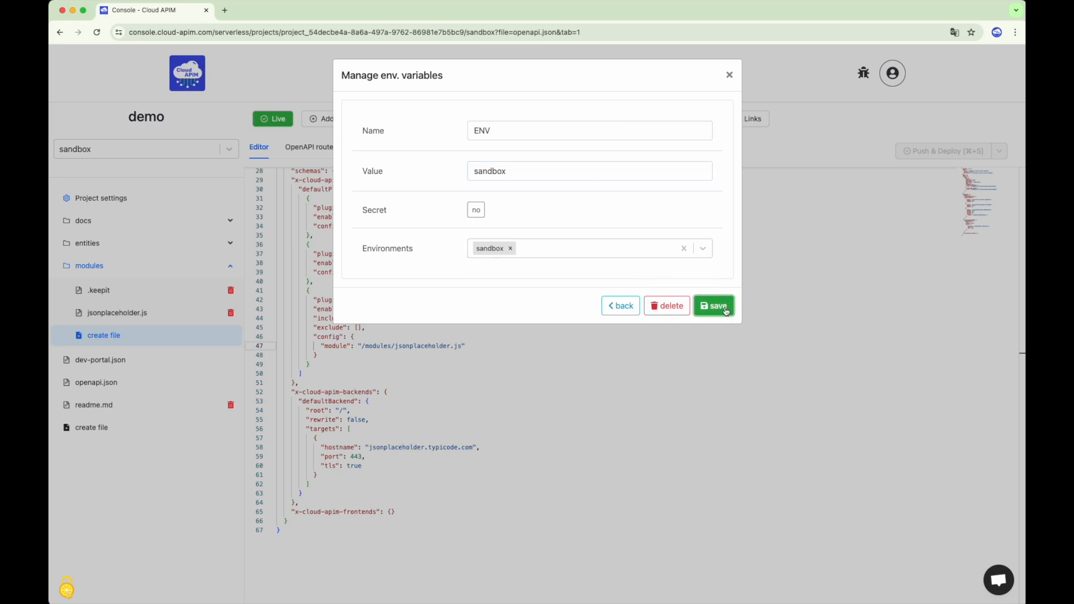
left_click(729, 75)
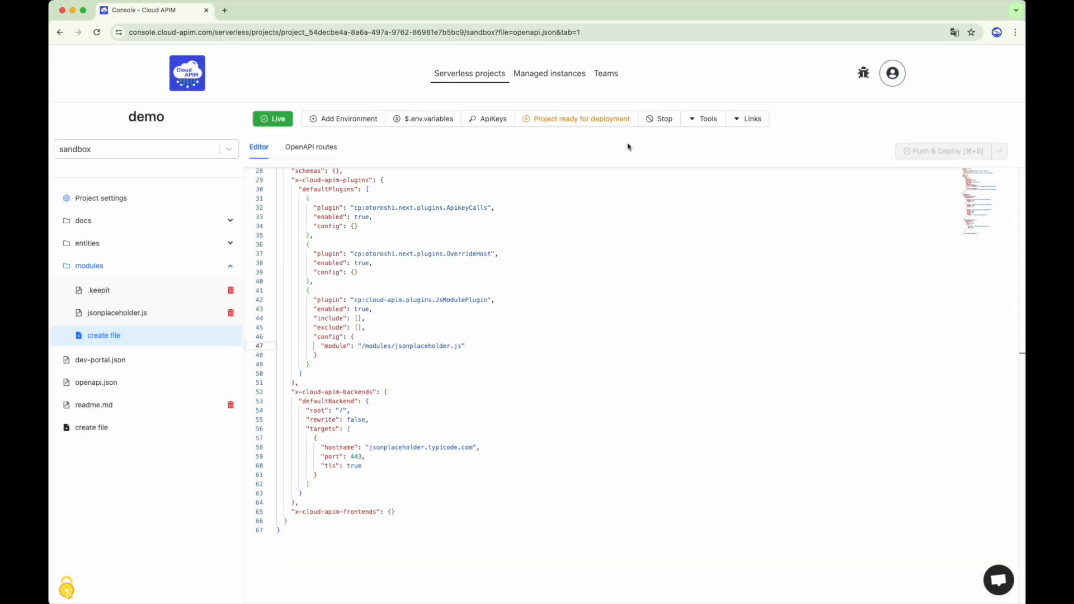
- In jsonplaceholder.js, replace the 'hello' value of env with '${environment.ENV}', and push and deploy the change to sandbox
left_click(149, 313)
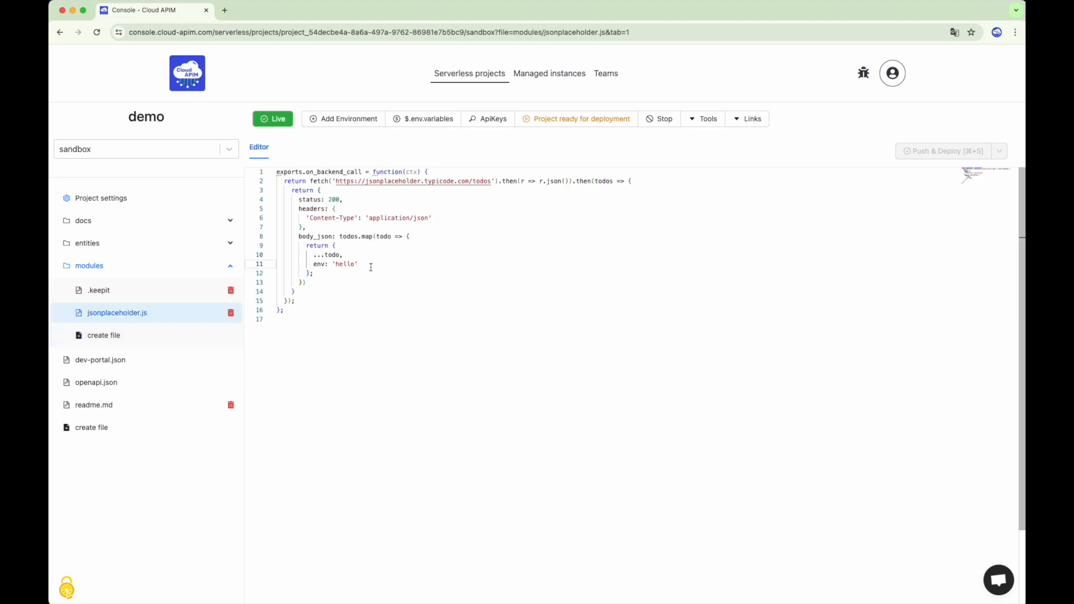
left_click(348, 264)
double_click(347, 264)
type("$")
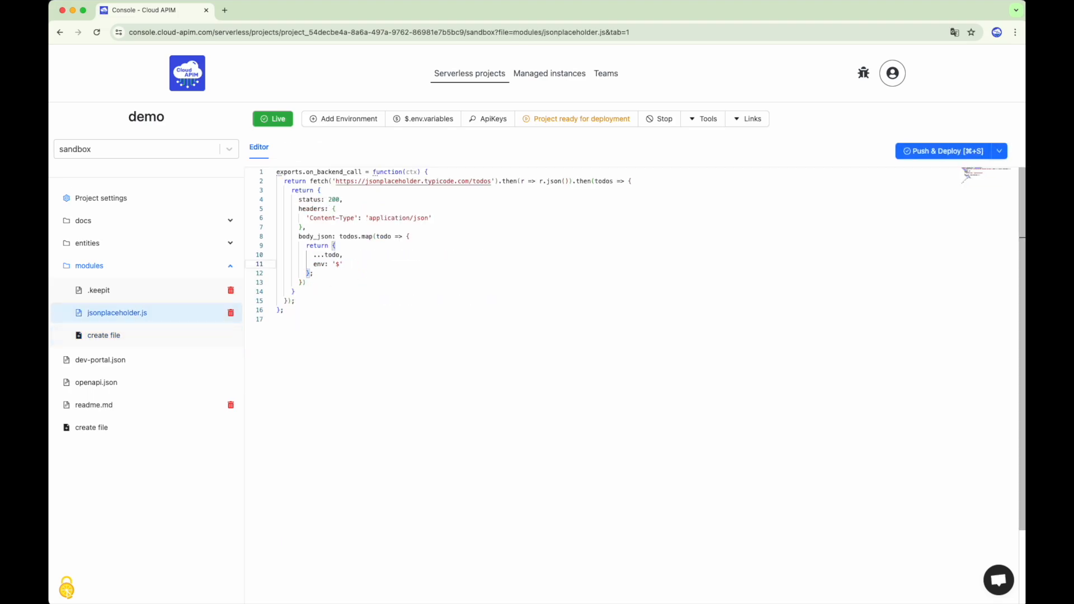
type("{environment.ENV")
left_click(494, 321)
key("super+s")
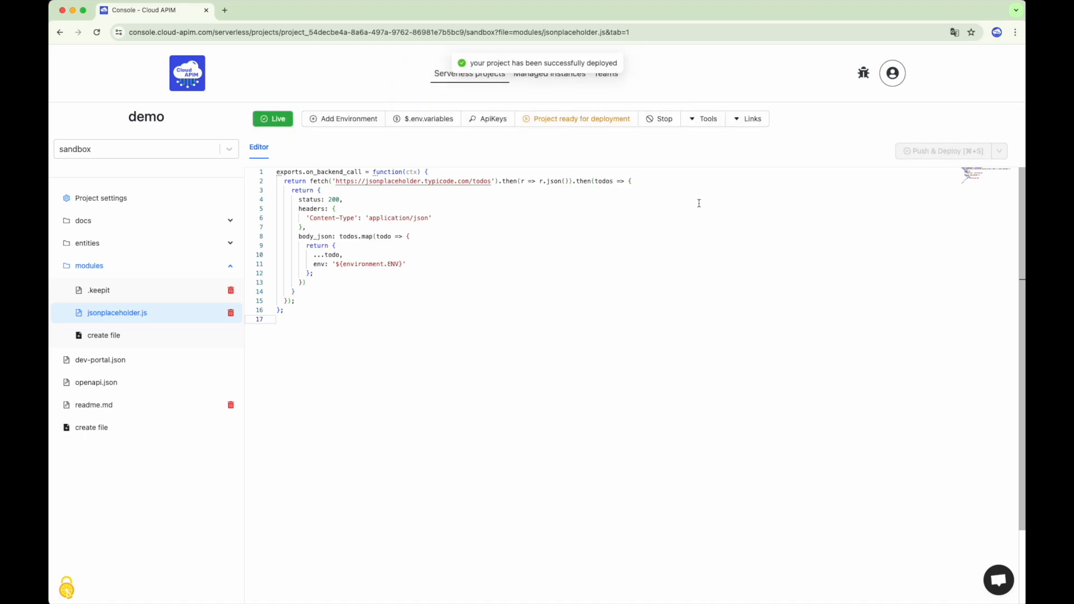
- Test the sandbox deployment with a GET request to /todos using the sandbox API key to check each todo's env value
left_click(706, 120)
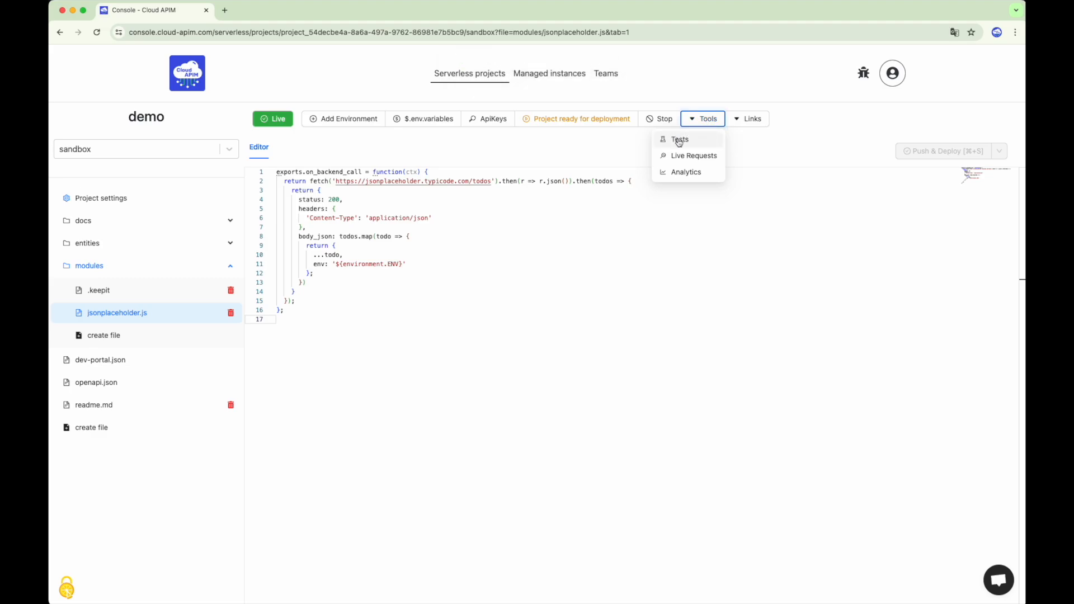
left_click(671, 137)
left_click(670, 109)
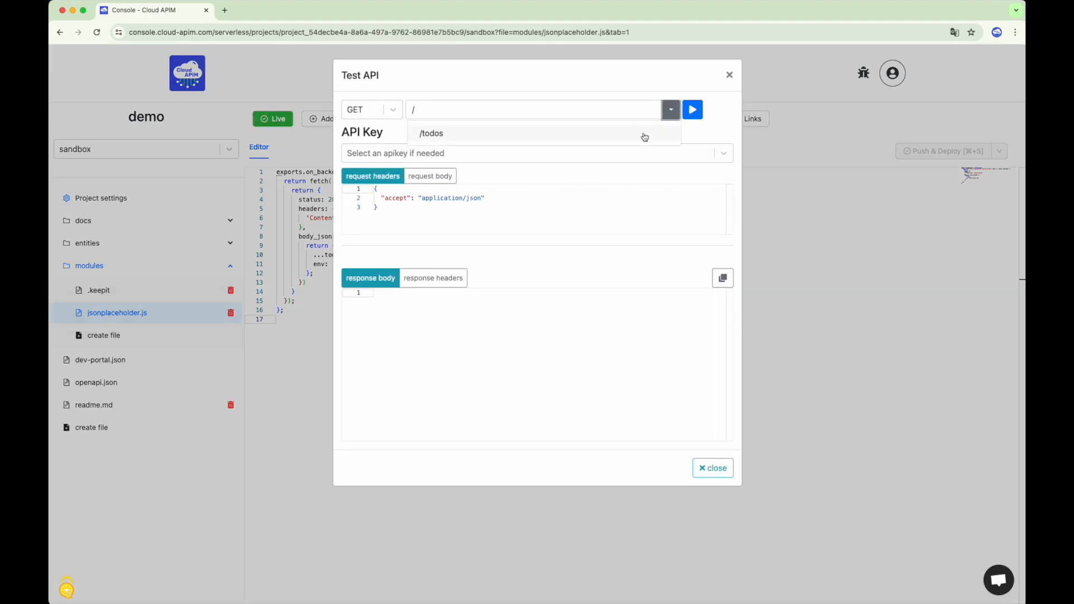
left_click(640, 137)
left_click(627, 150)
left_click(596, 174)
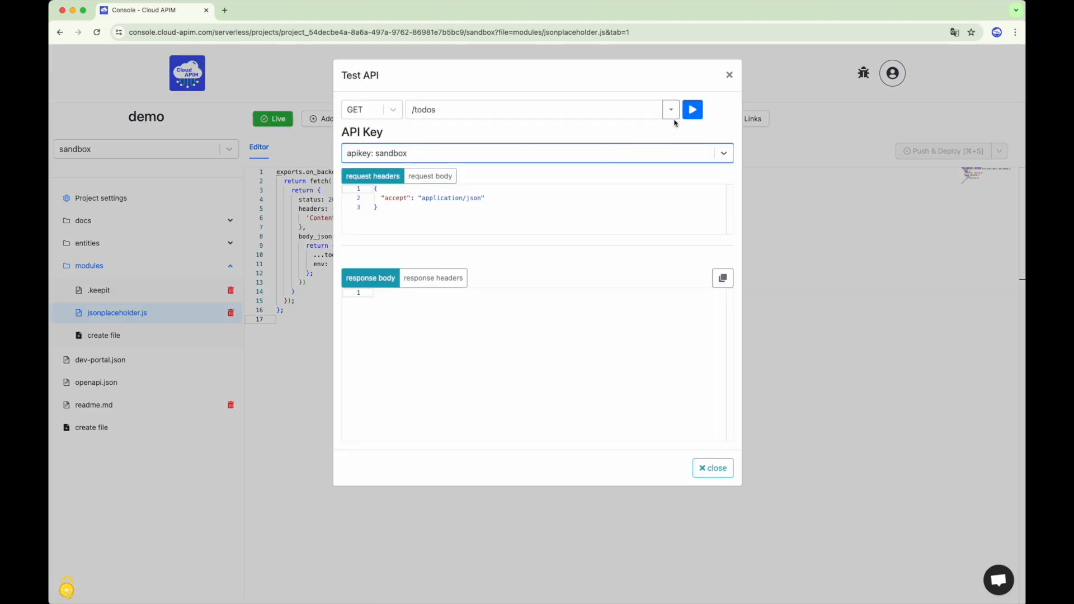
left_click(691, 109)
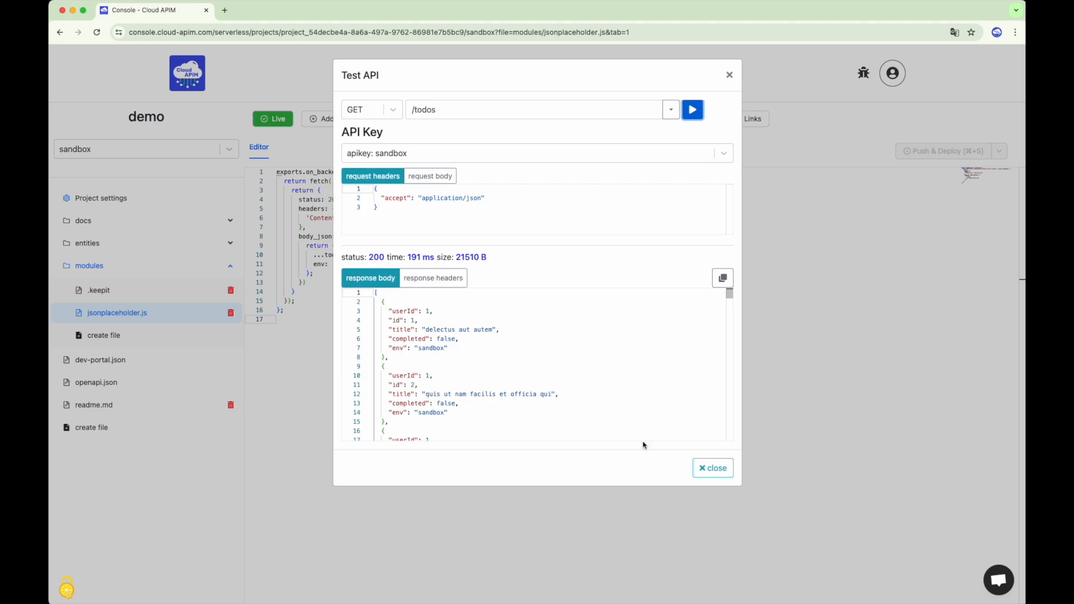
left_click(712, 467)
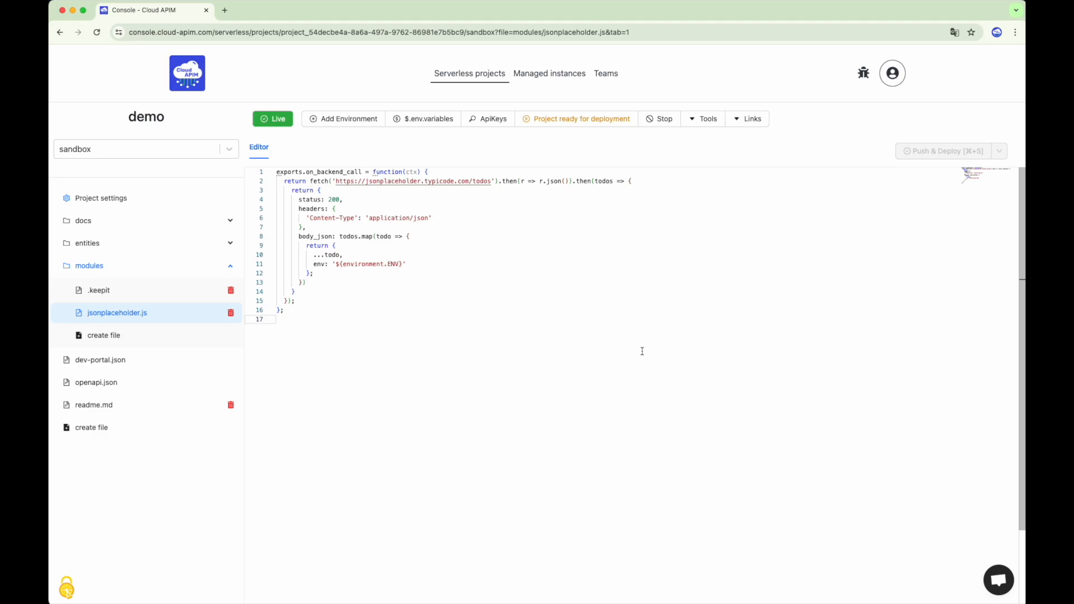
- Switch to the prod environment and sync its branch by merging the main branch into prod and deploying it
left_click(203, 146)
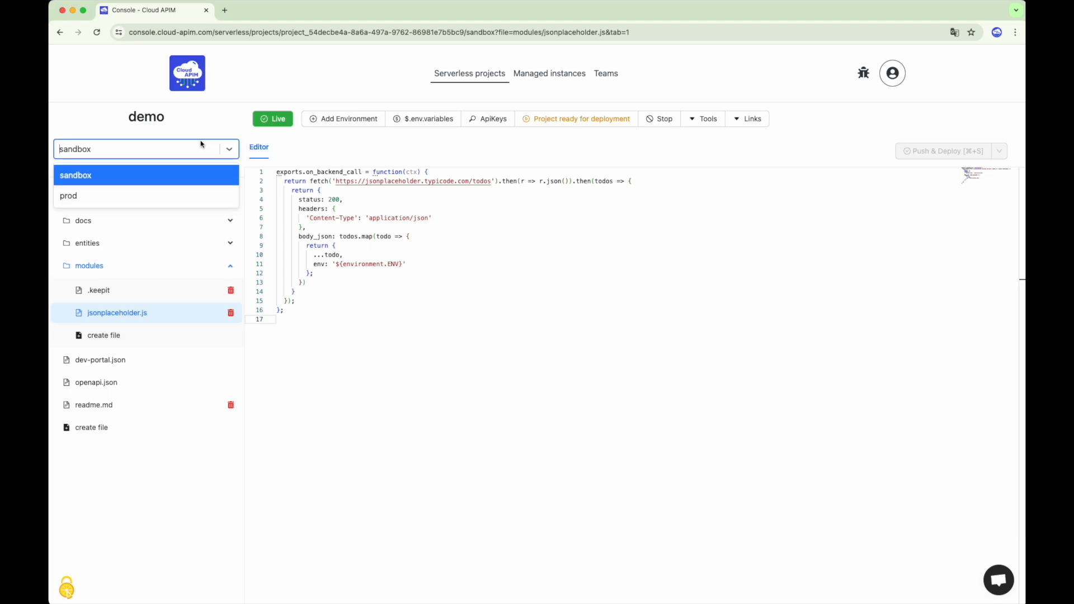
left_click(143, 194)
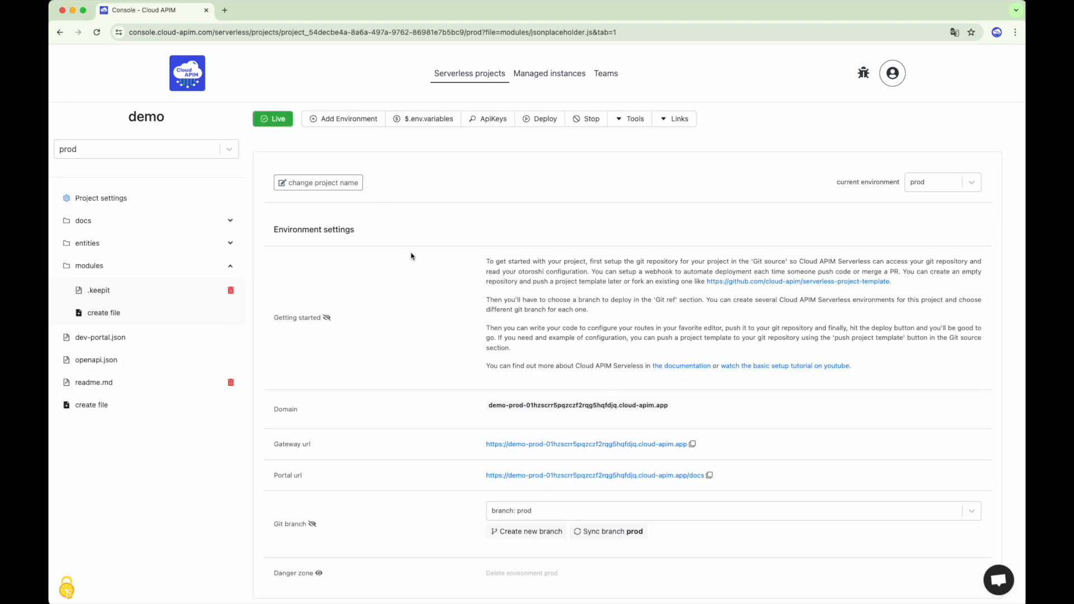
scroll(460, 297, "down", 3)
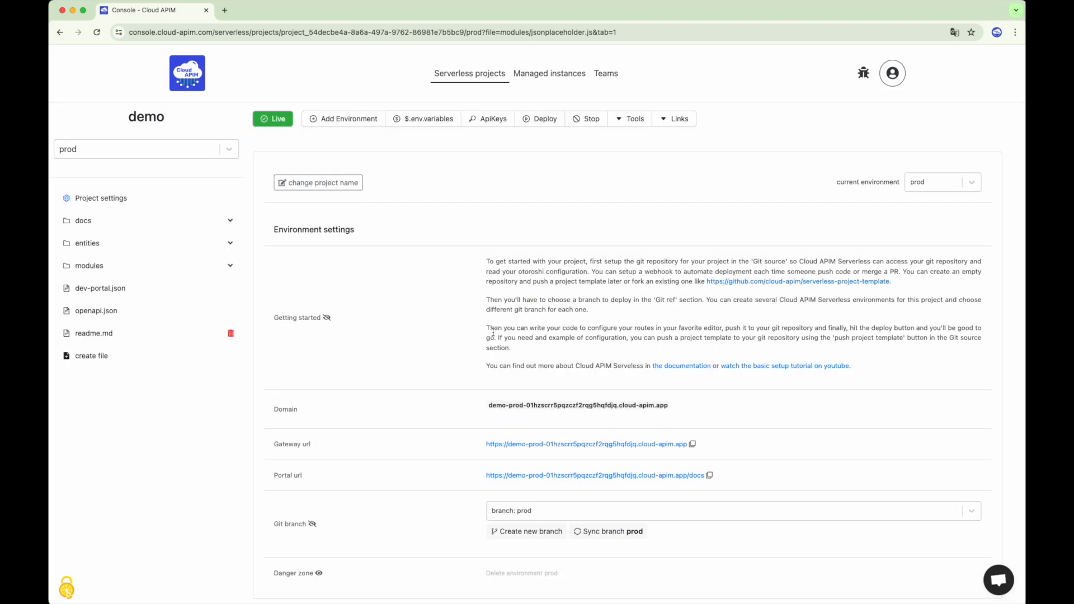
scroll(493, 331, "down", 3)
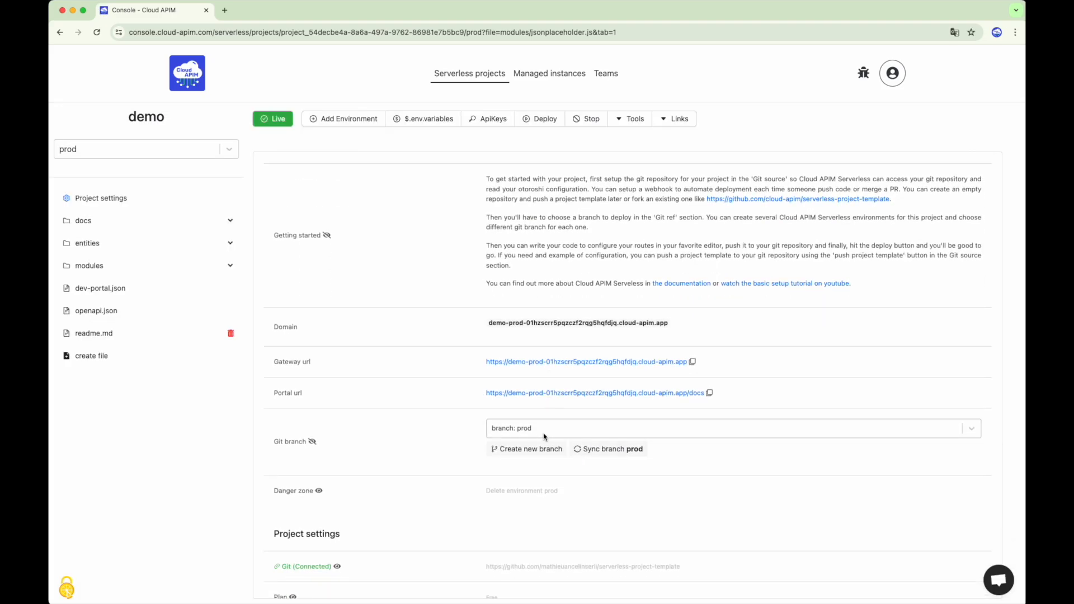
left_click(598, 449)
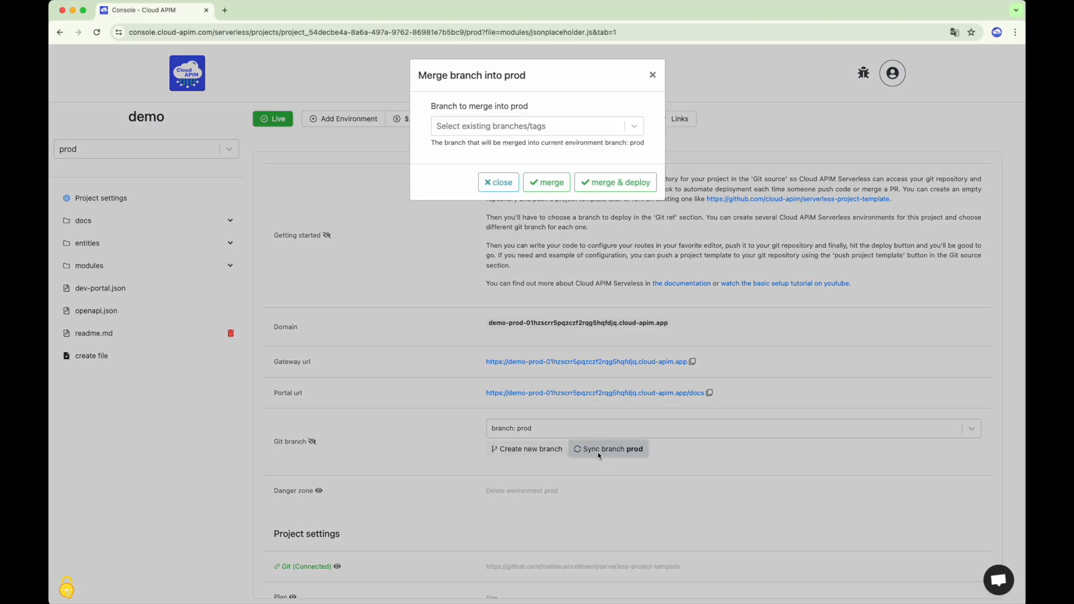
left_click(506, 126)
left_click(492, 159)
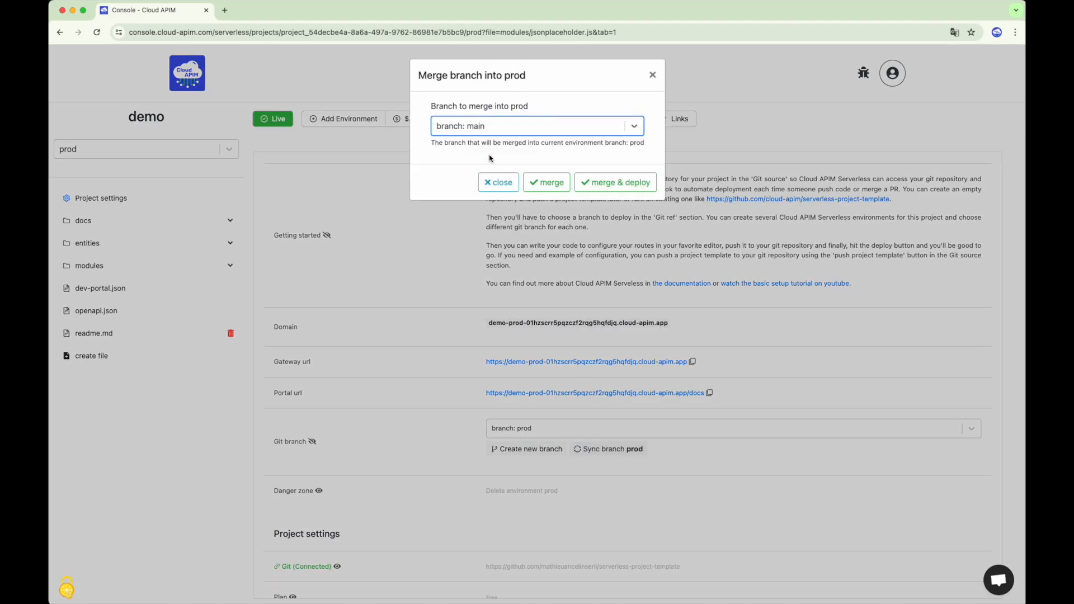
left_click(612, 184)
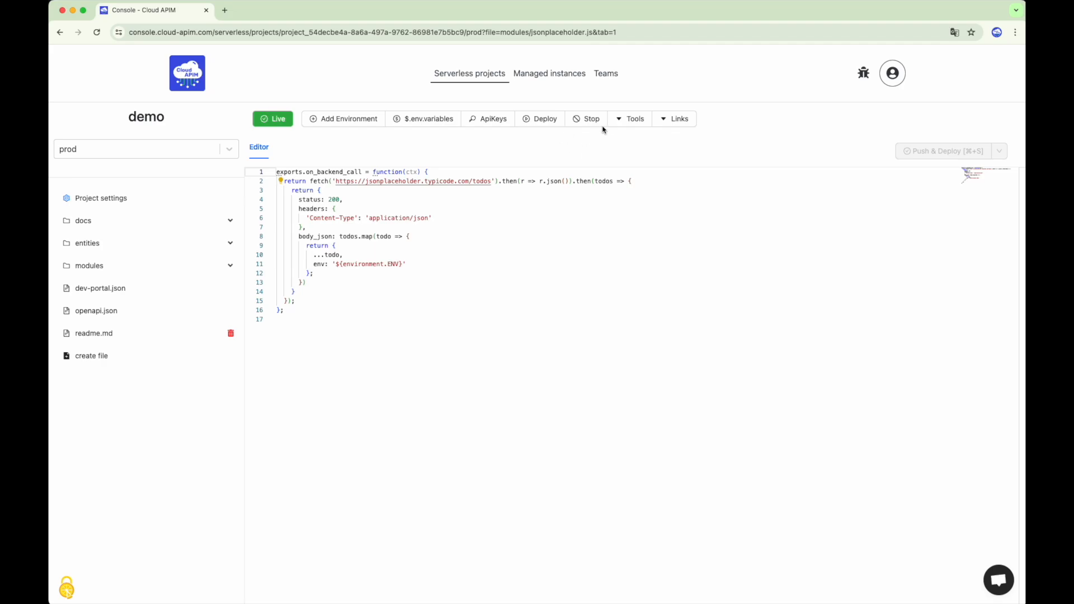
- Test the prod deployment with a GET request to /todos using the prod API key
left_click(620, 124)
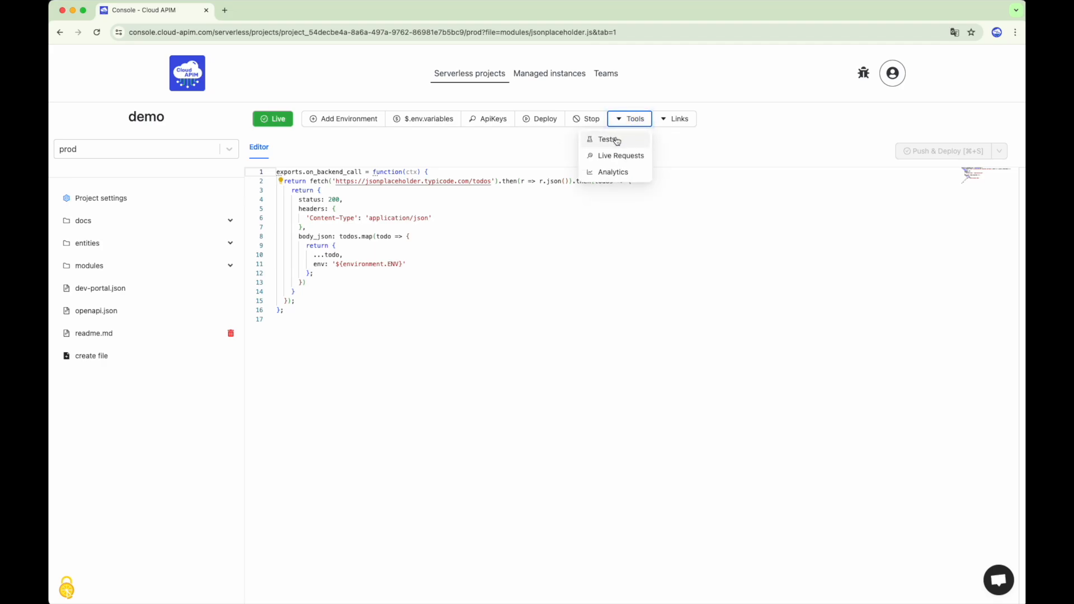
left_click(616, 140)
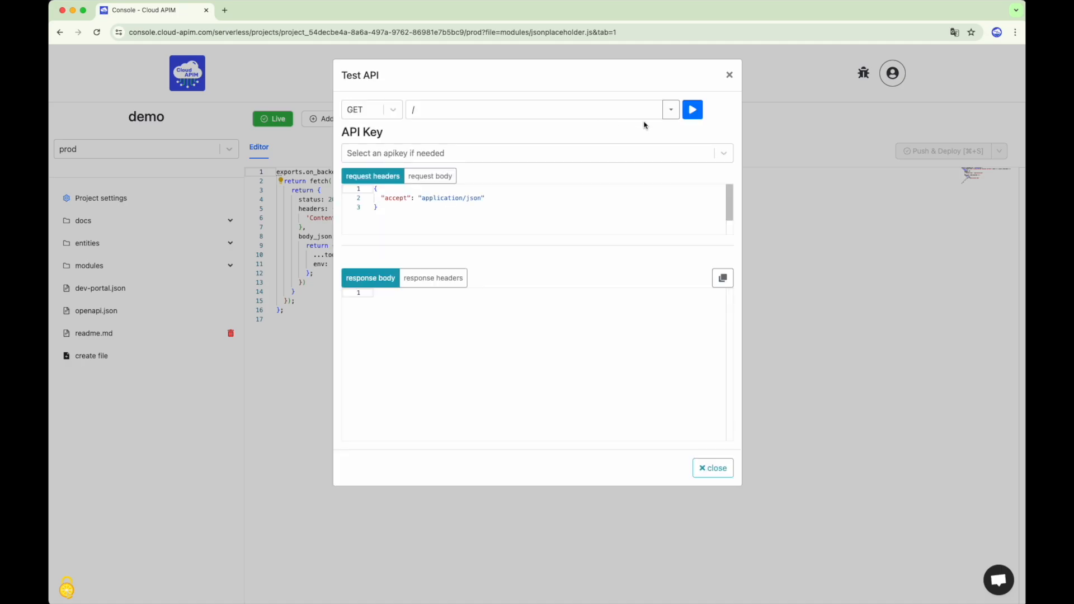
left_click(670, 109)
left_click(611, 132)
left_click(607, 153)
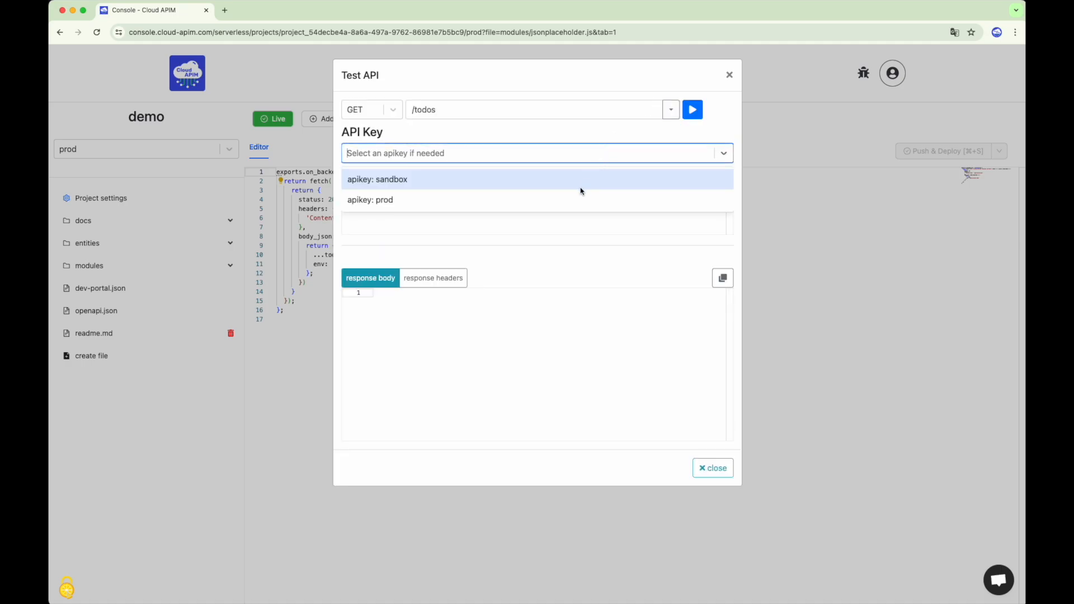
left_click(581, 198)
left_click(692, 108)
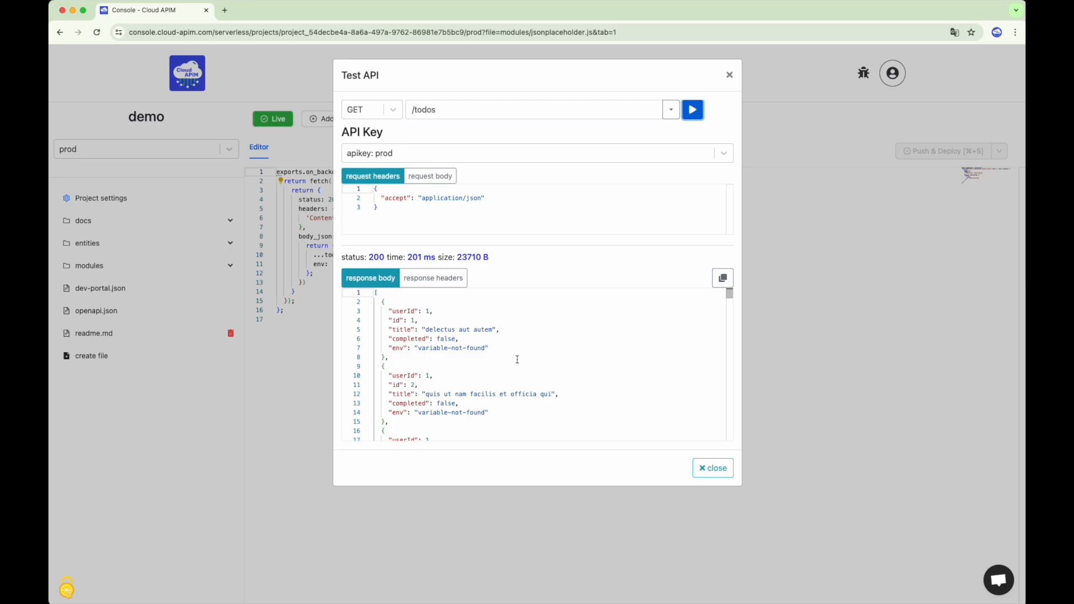
left_click(712, 468)
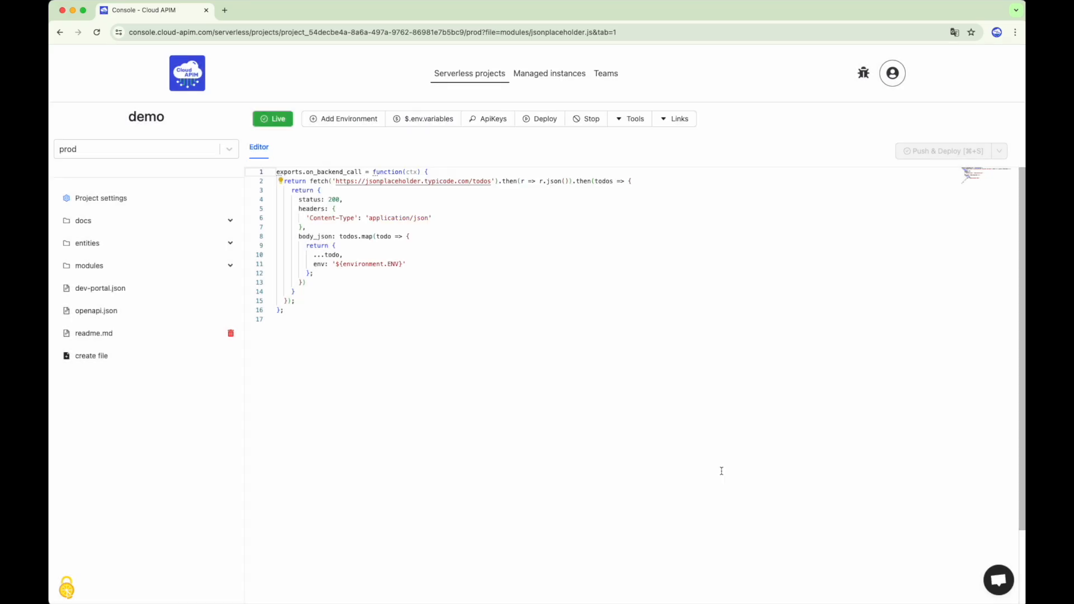
- Create a second non-secret environment variable named ENV with the value prod, assigned to the prod environment
left_click(438, 123)
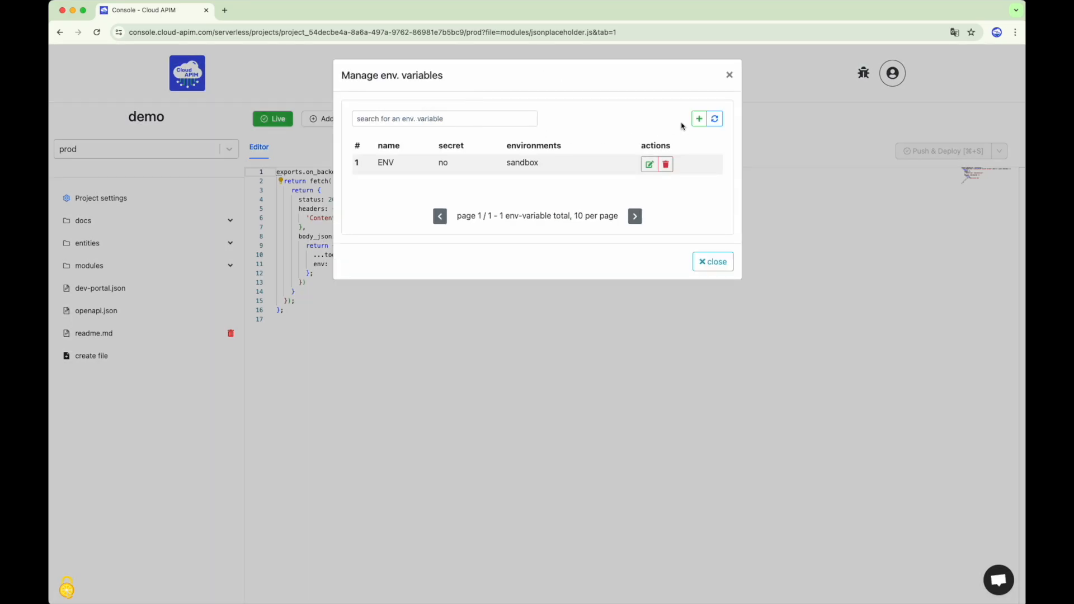
left_click(695, 116)
left_click(594, 133)
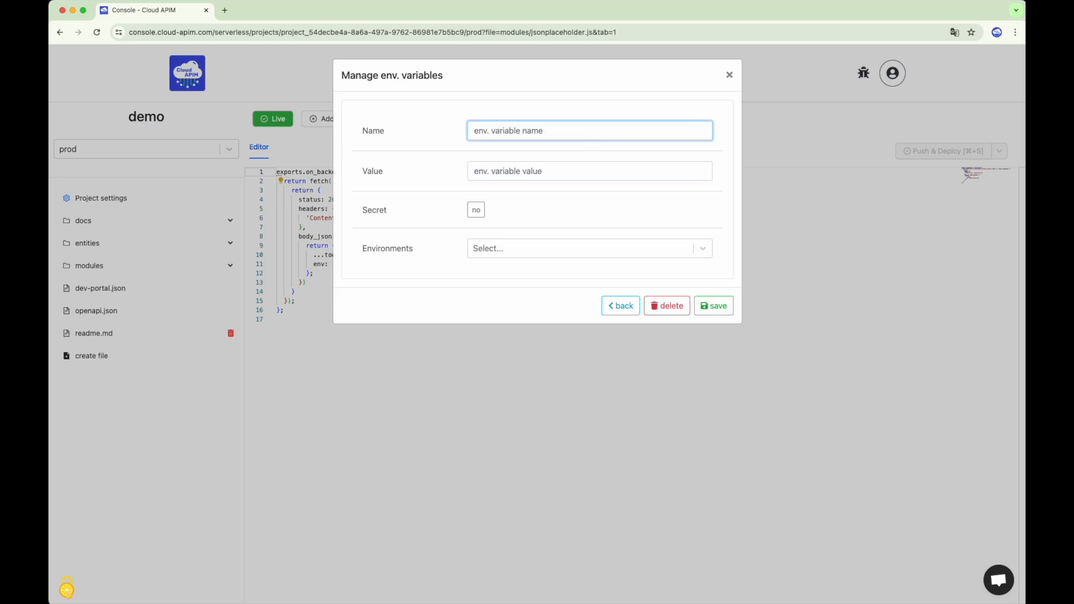
type("ENV")
left_click(582, 178)
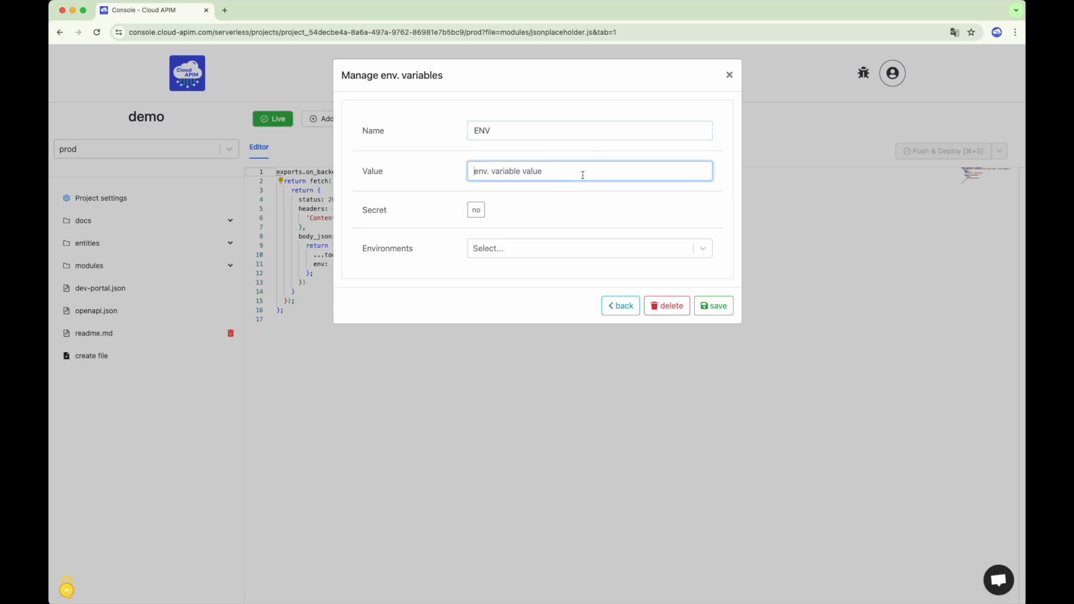
type("prod")
left_click(595, 246)
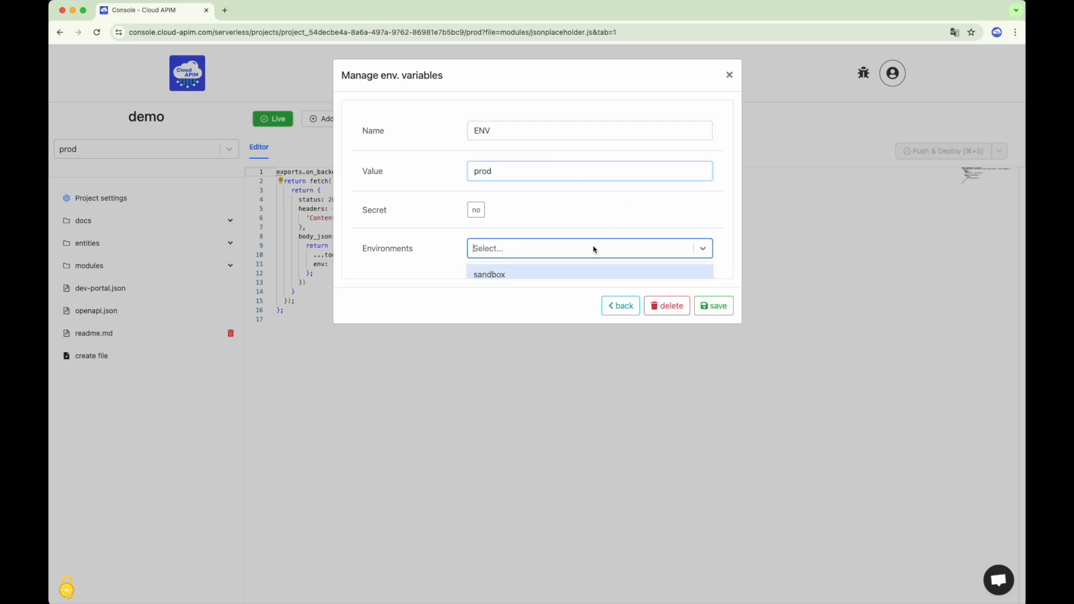
left_click(533, 265)
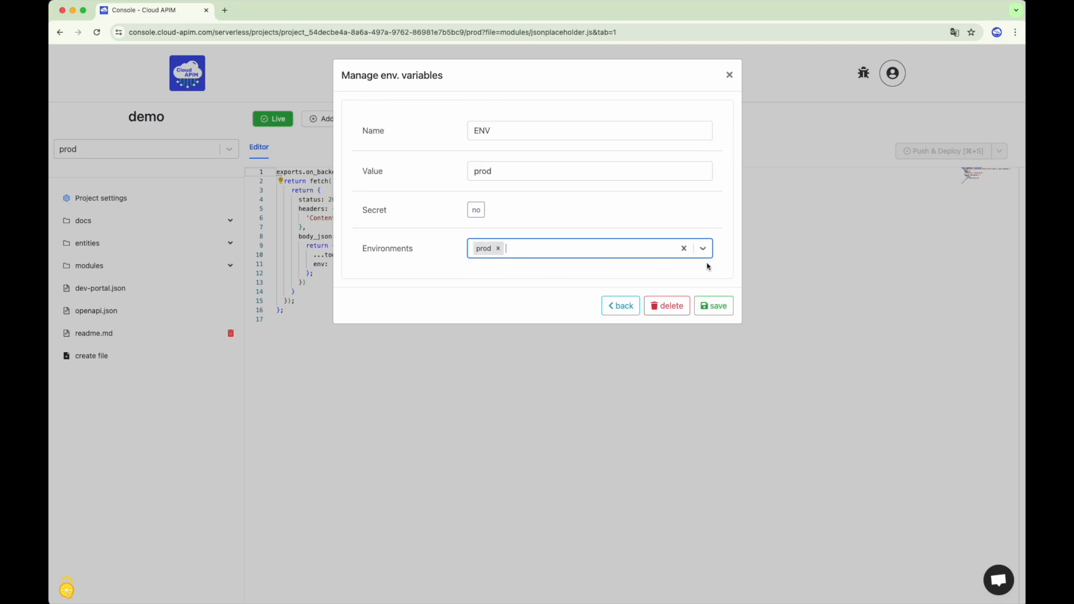
left_click(722, 305)
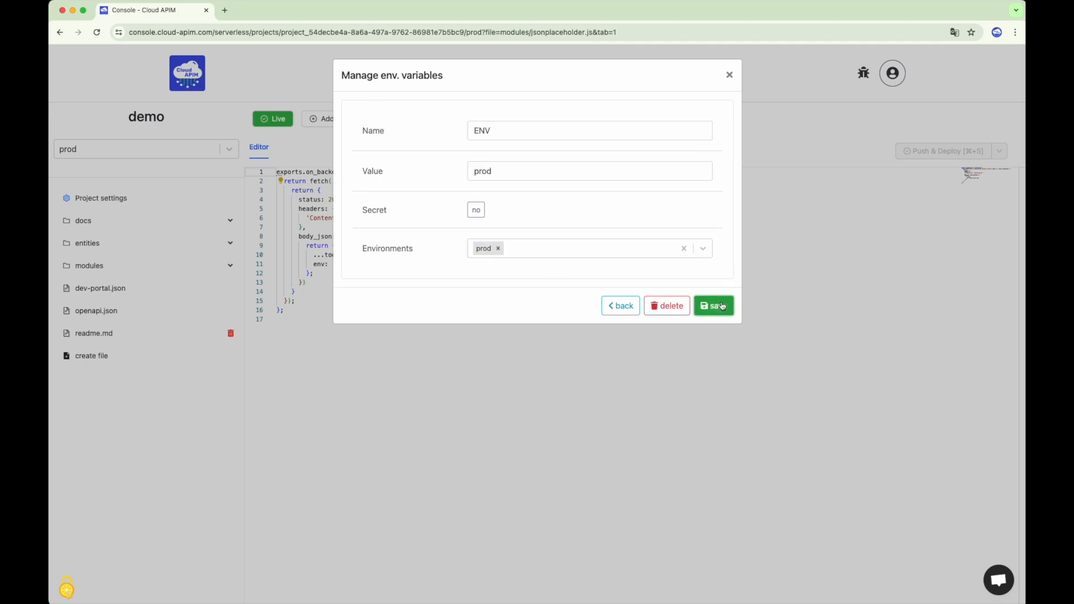
left_click(729, 74)
- Test the prod environment with a GET request to /todos using the prod API key to check each todo's env value
left_click(625, 126)
left_click(627, 138)
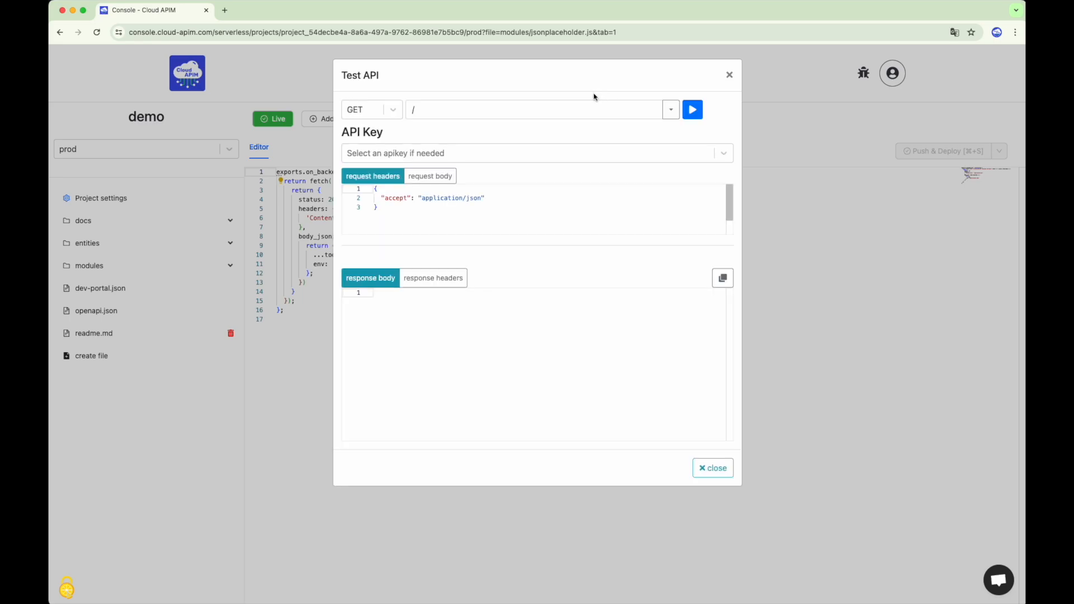
left_click(670, 109)
left_click(619, 138)
left_click(566, 156)
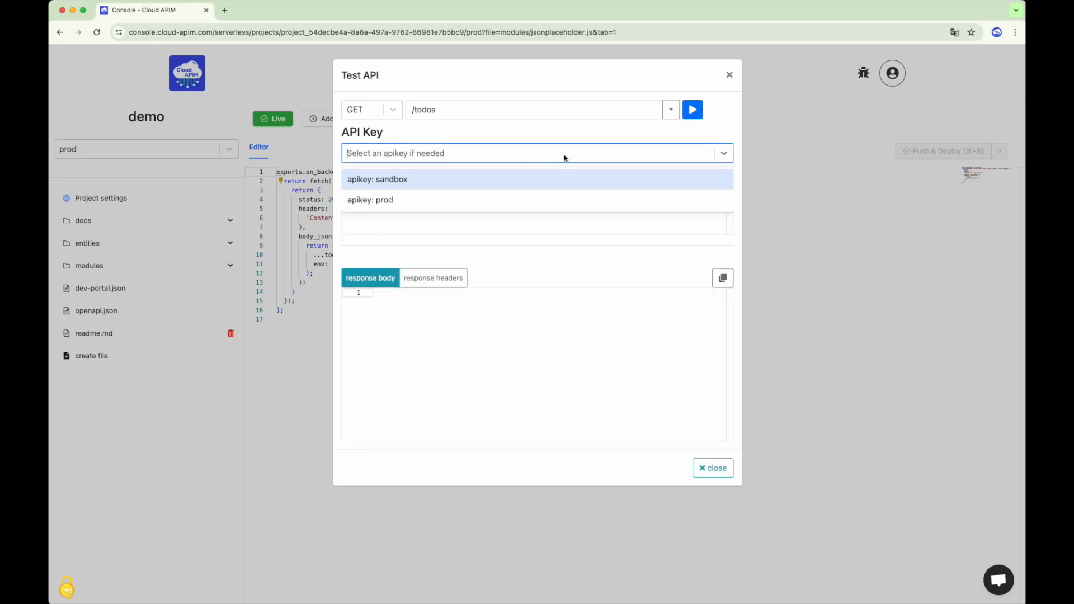
left_click(536, 200)
left_click(692, 112)
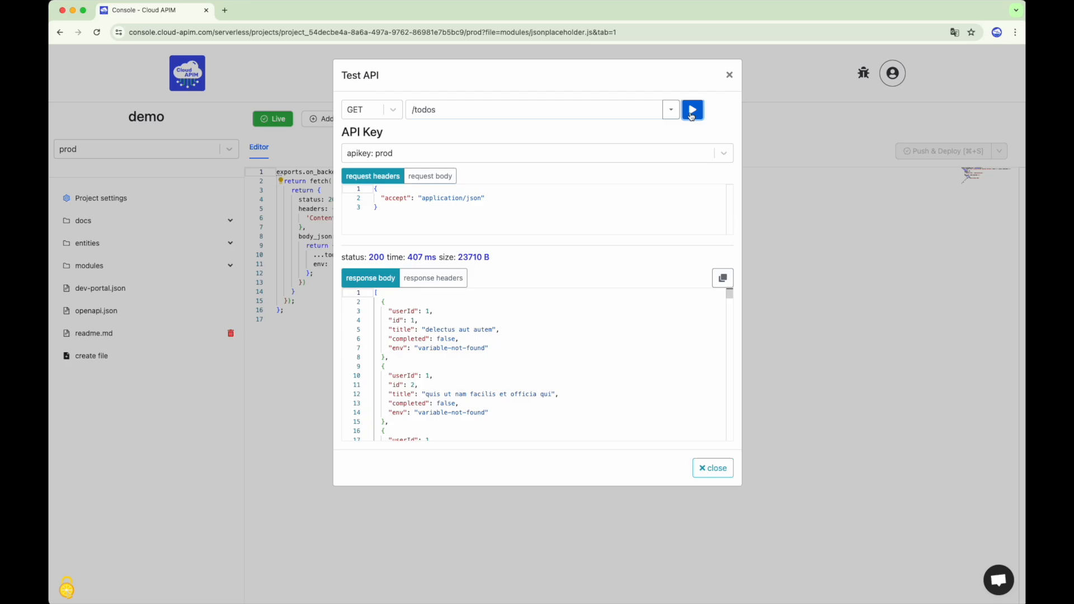
left_click(729, 76)
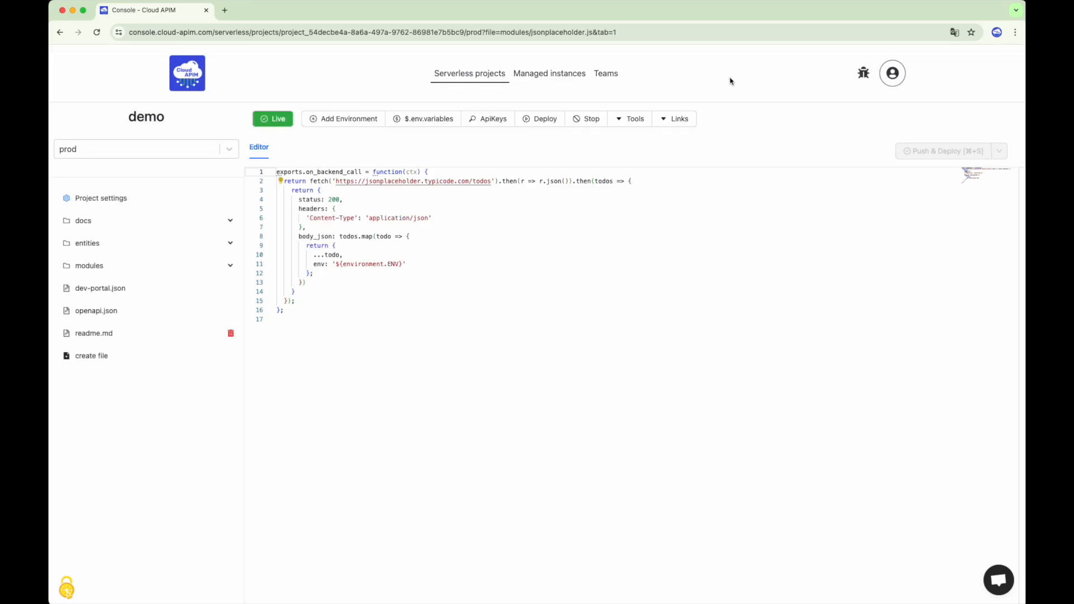
- Redeploy the prod environment and repeat the GET request to /todos with the prod API key to recheck the env values
left_click(511, 229)
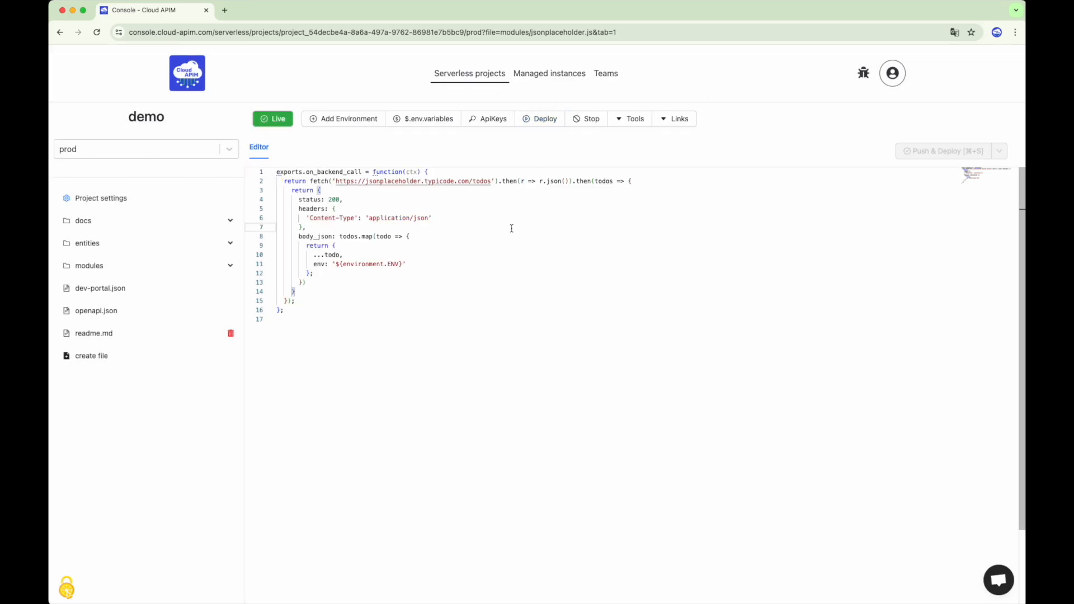
key("super+s")
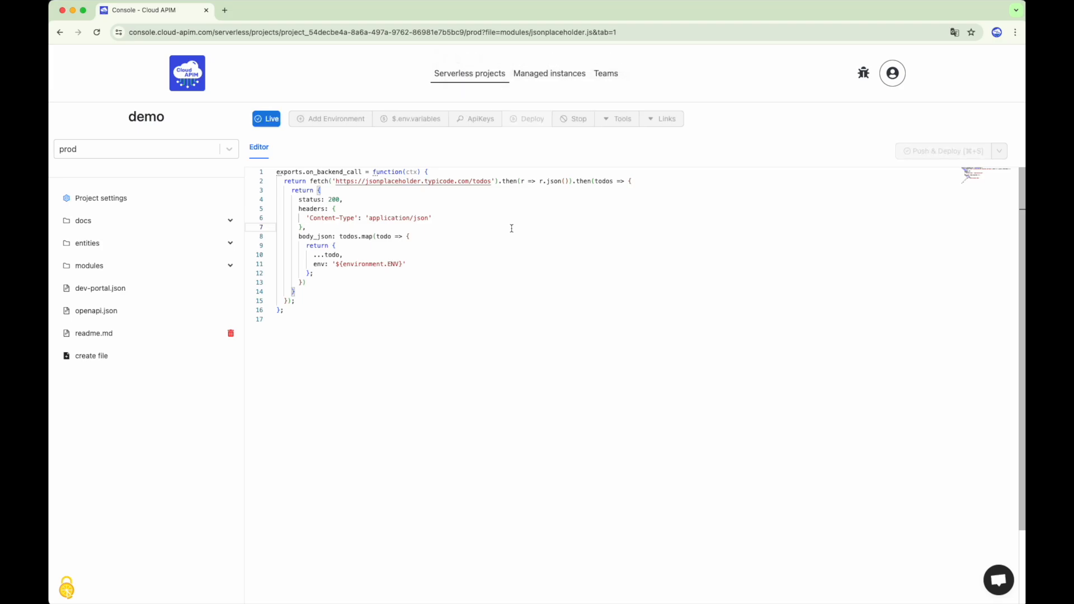
left_click(636, 119)
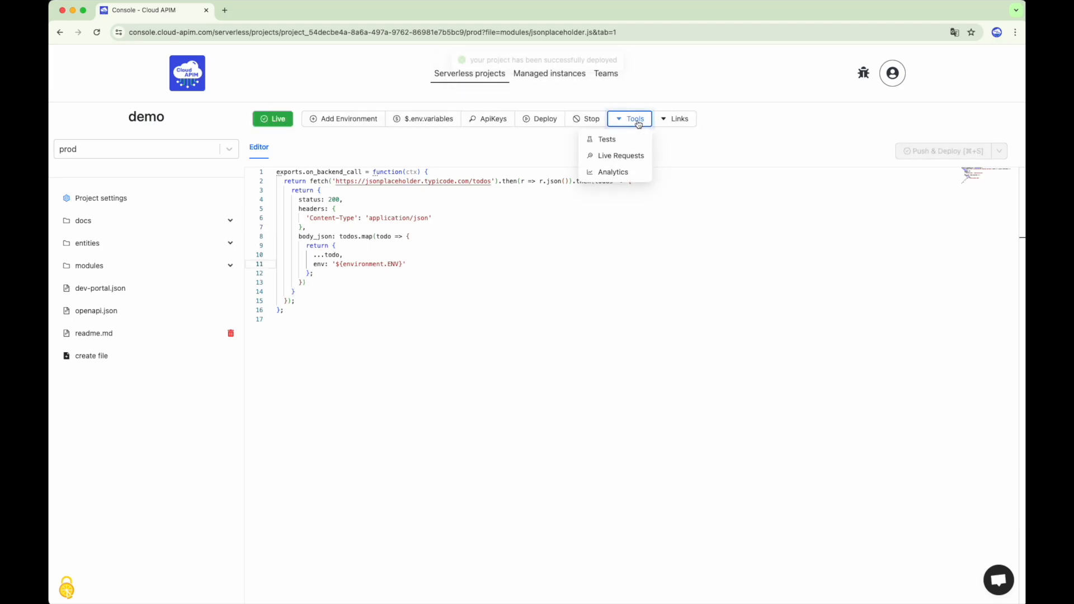
left_click(622, 139)
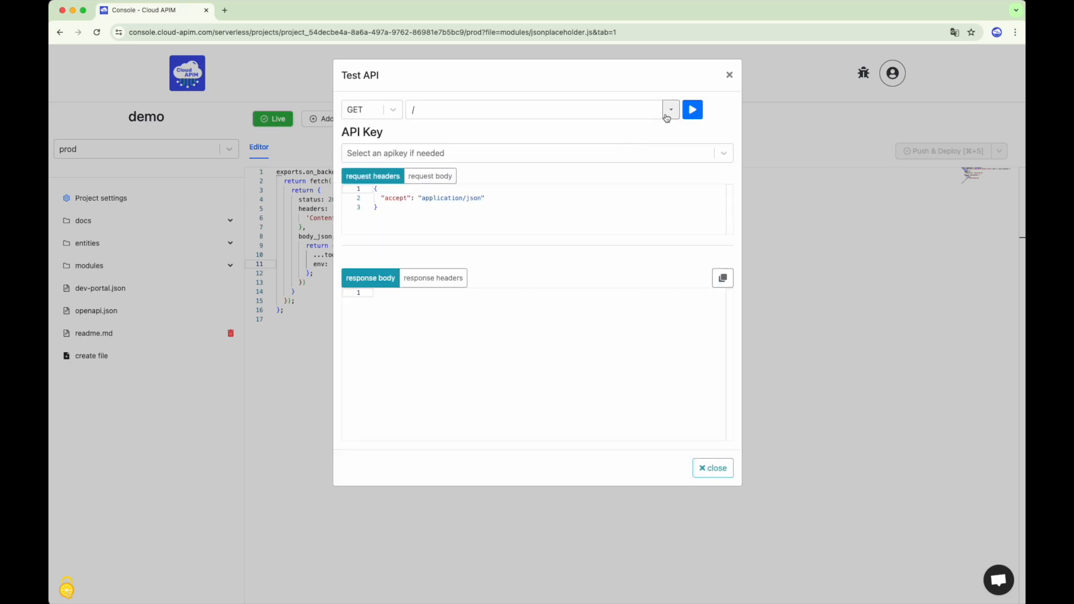
left_click(670, 109)
left_click(618, 134)
left_click(598, 153)
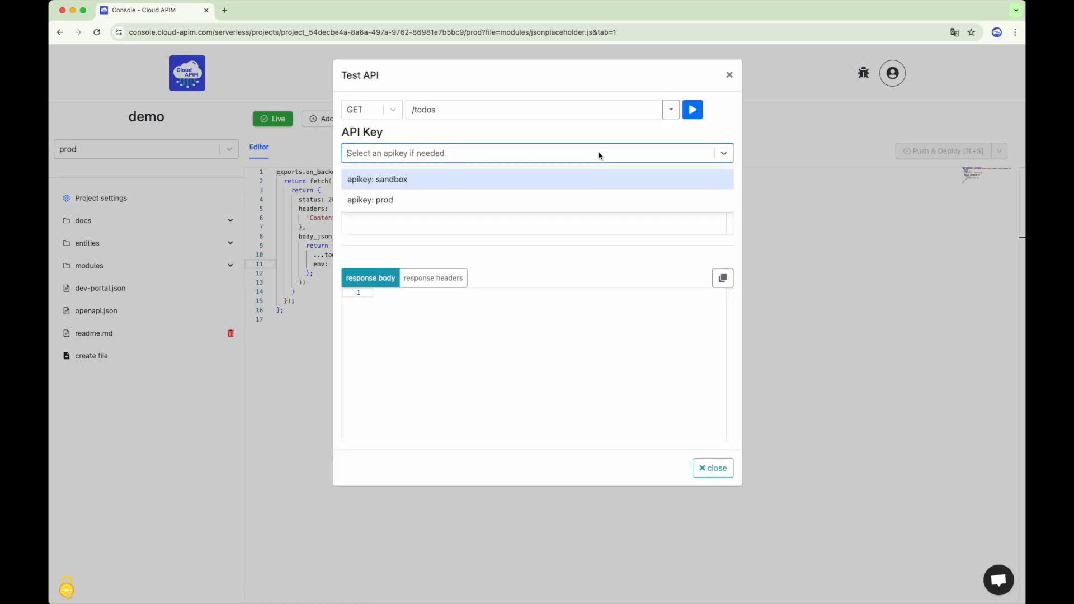
left_click(576, 197)
left_click(692, 111)
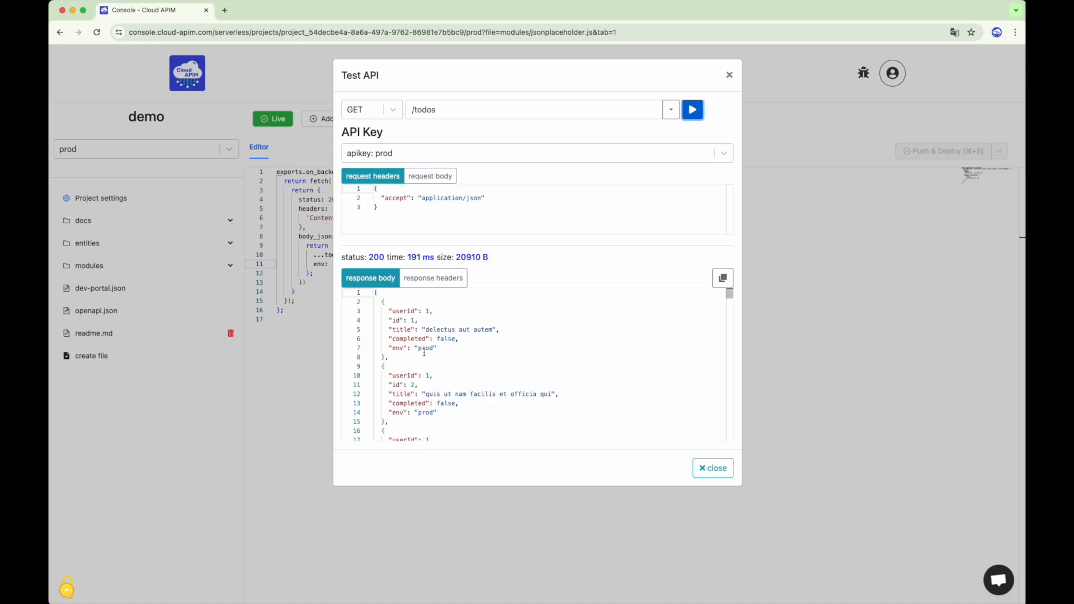
left_click(713, 467)
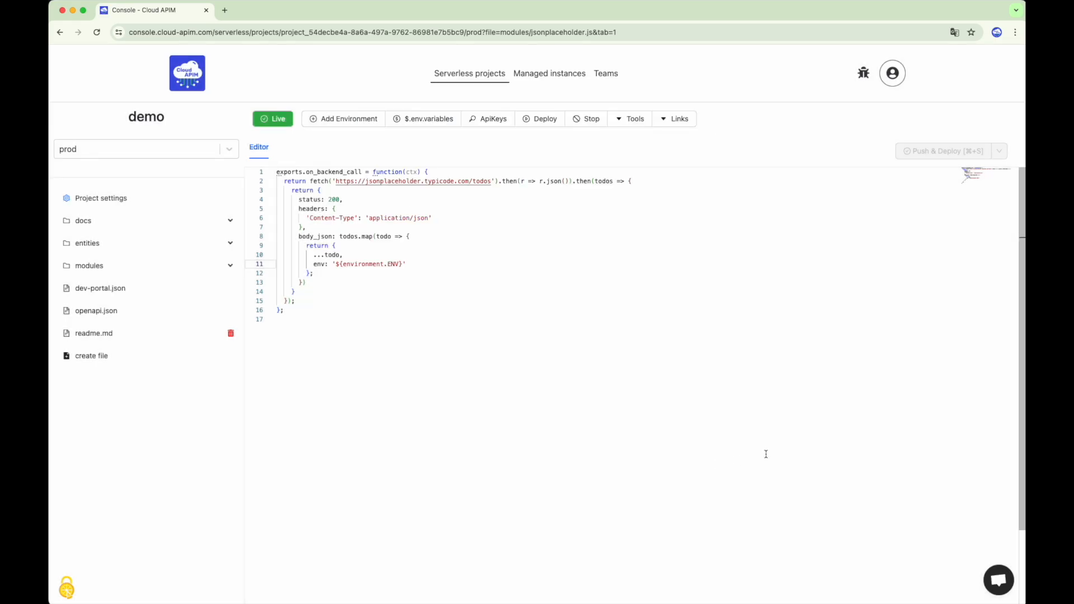